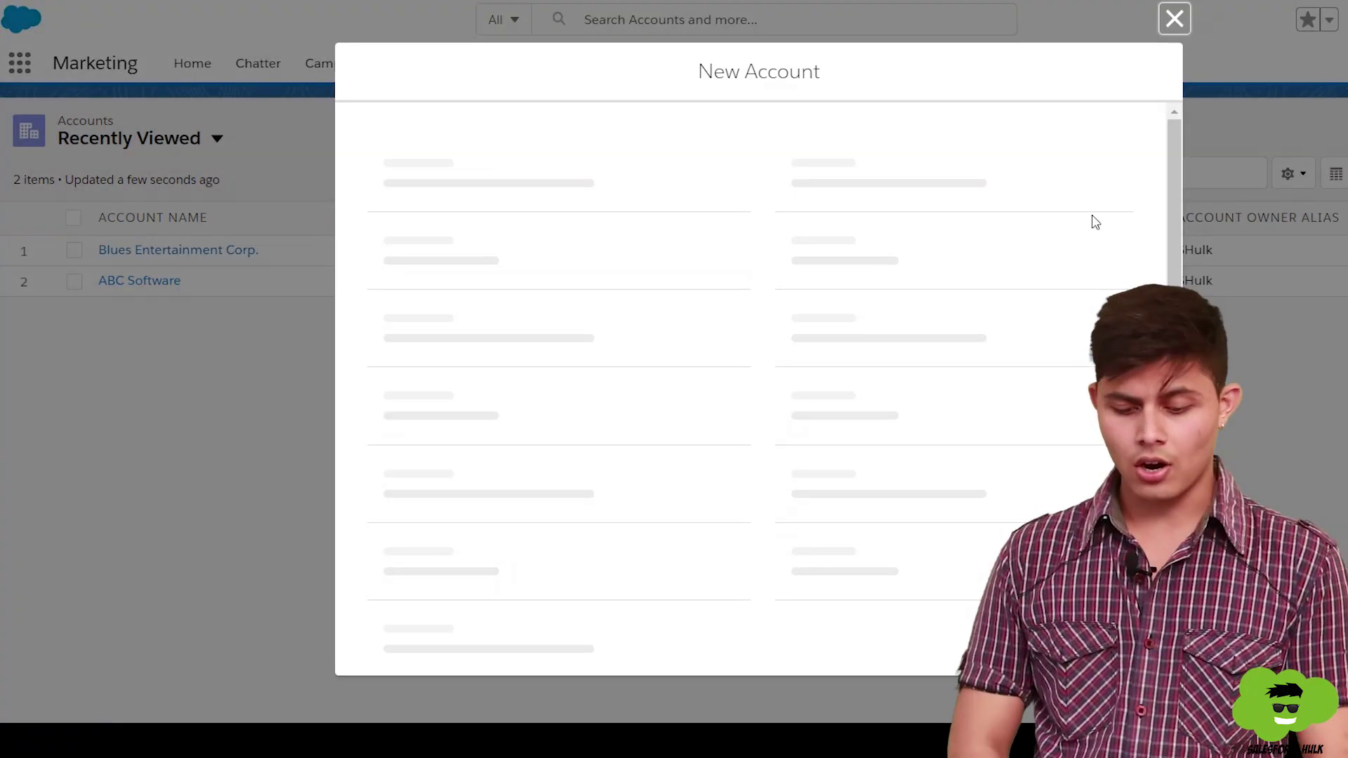
Scroll the New Account form to Additional Information, then close it without saving
{"action": "scroll", "coordinate": [1001, 257], "scroll_direction": "down", "scroll_amount": 15}
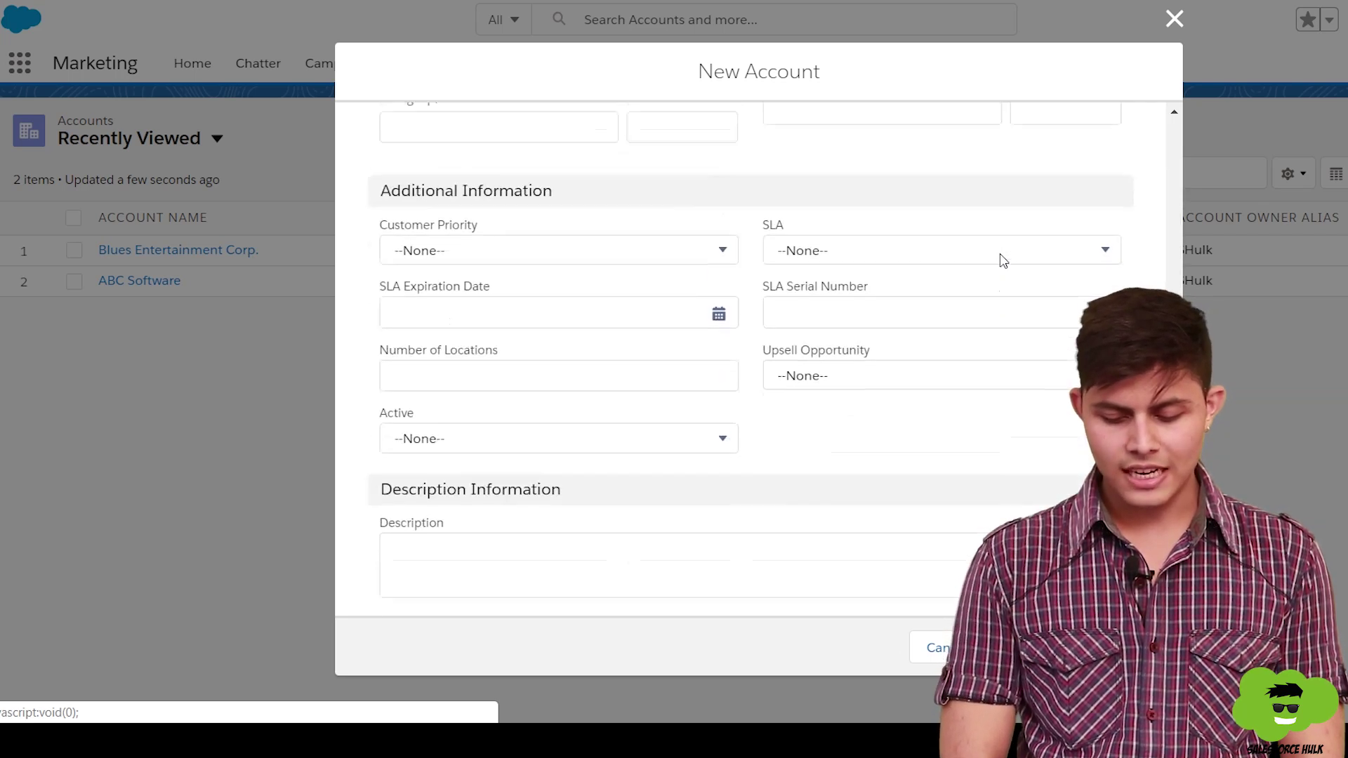
{"action": "left_click", "coordinate": [1174, 19]}
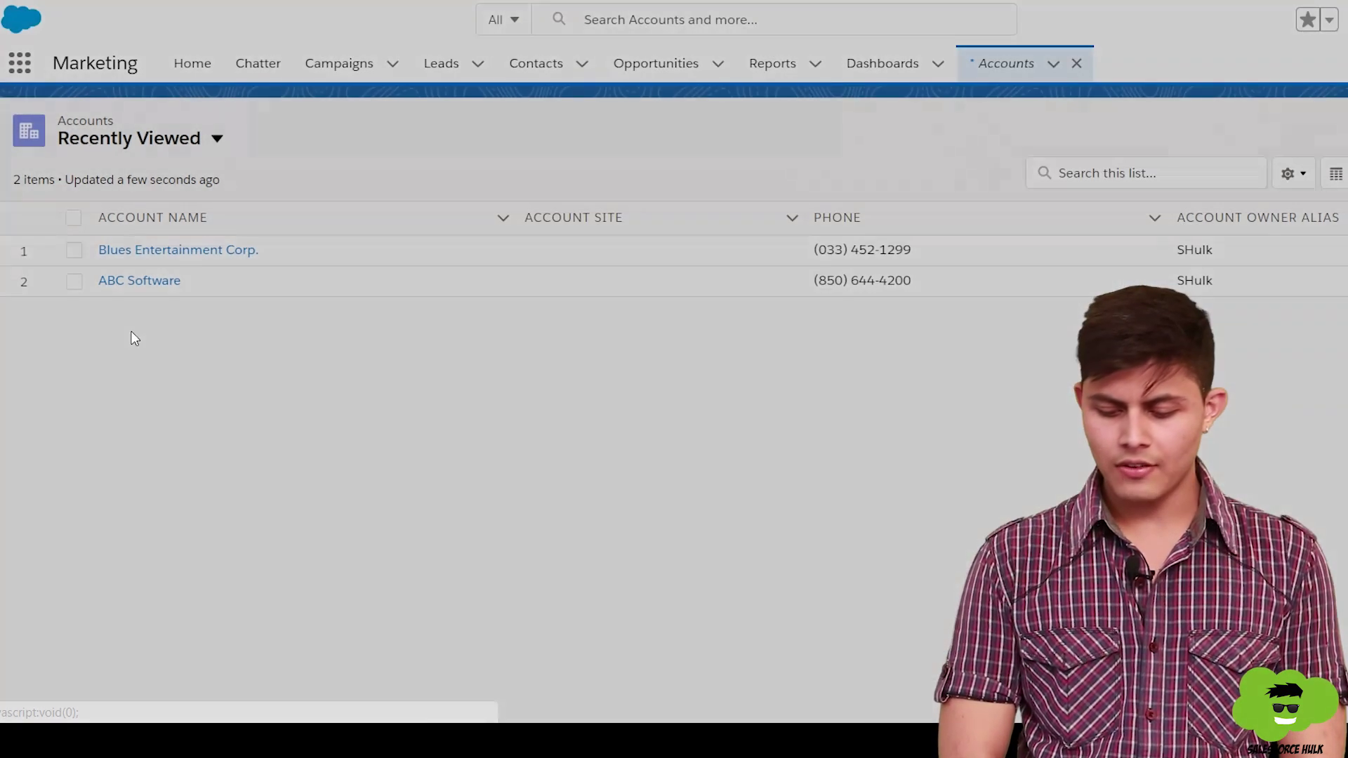
Review the Blues Entertainment Corp. account's Details tab, then go to Setup Home
{"action": "left_click", "coordinate": [175, 249]}
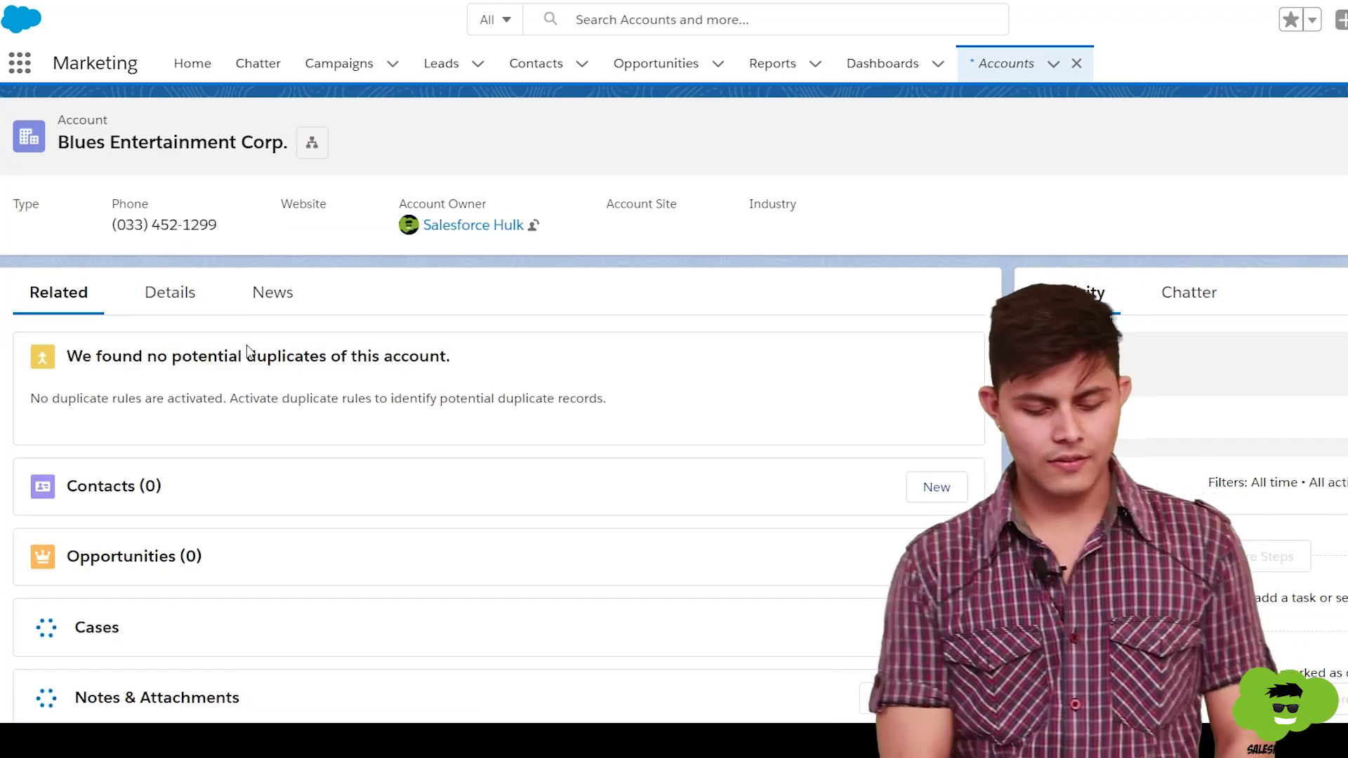
{"action": "scroll", "coordinate": [284, 386], "scroll_direction": "down", "scroll_amount": 3}
{"action": "scroll", "coordinate": [288, 387], "scroll_direction": "up", "scroll_amount": 5}
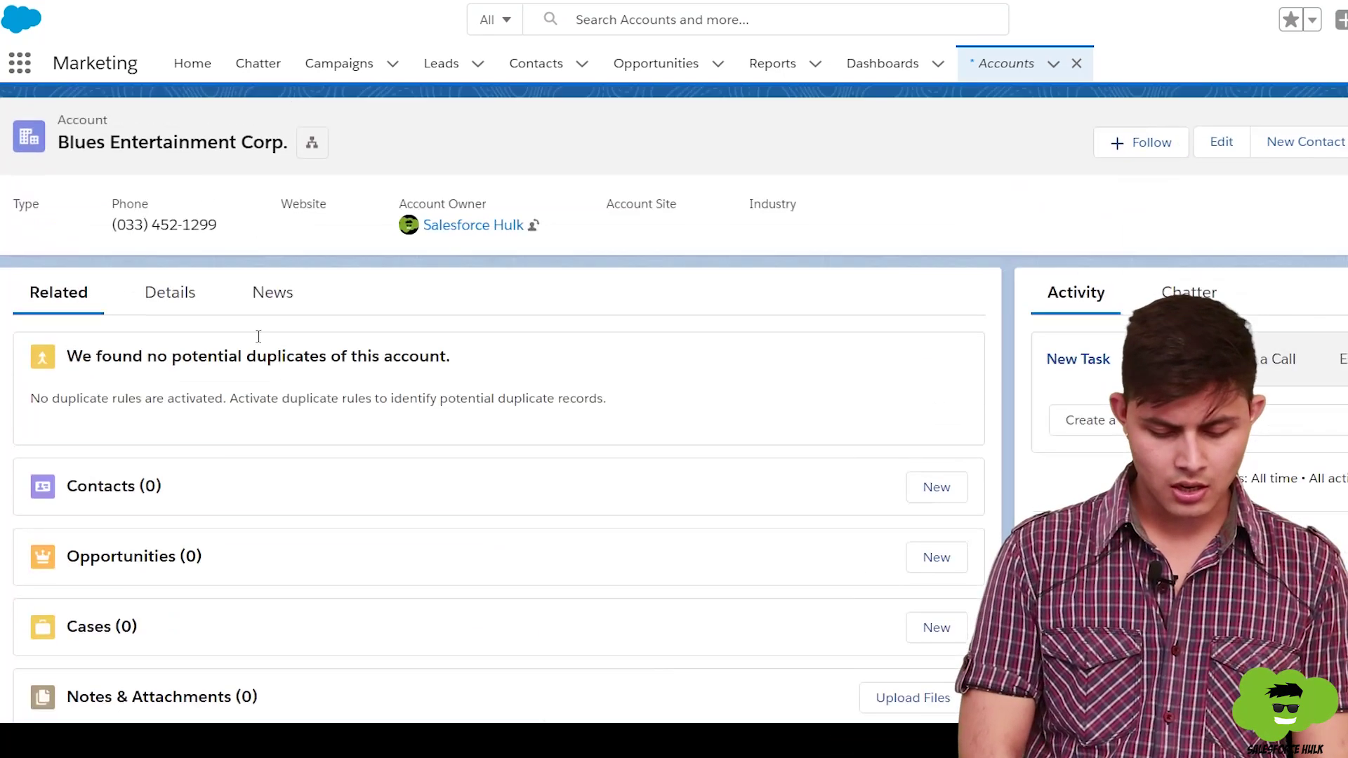
{"action": "left_click", "coordinate": [203, 329]}
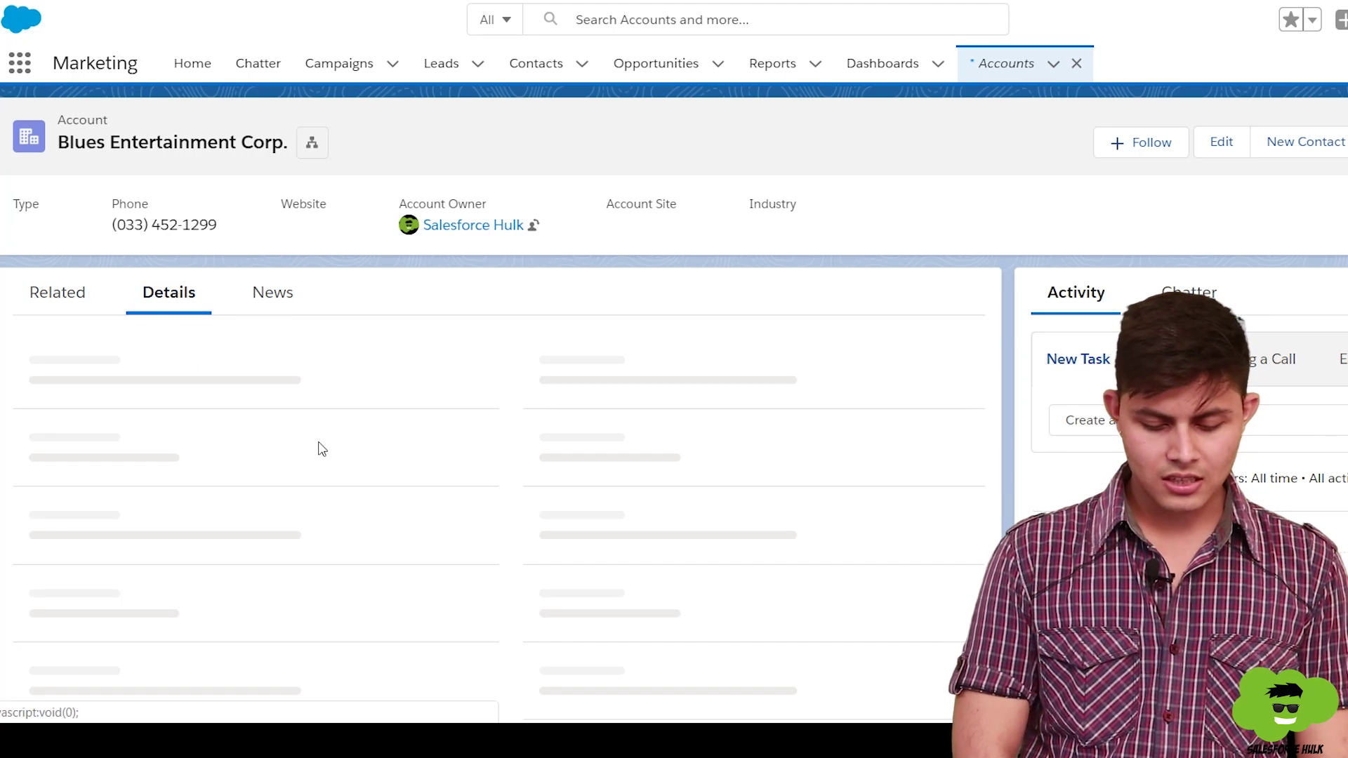
{"action": "scroll", "coordinate": [323, 442], "scroll_direction": "down", "scroll_amount": 8}
{"action": "scroll", "coordinate": [328, 422], "scroll_direction": "up", "scroll_amount": 3}
{"action": "scroll", "coordinate": [328, 423], "scroll_direction": "up", "scroll_amount": 5}
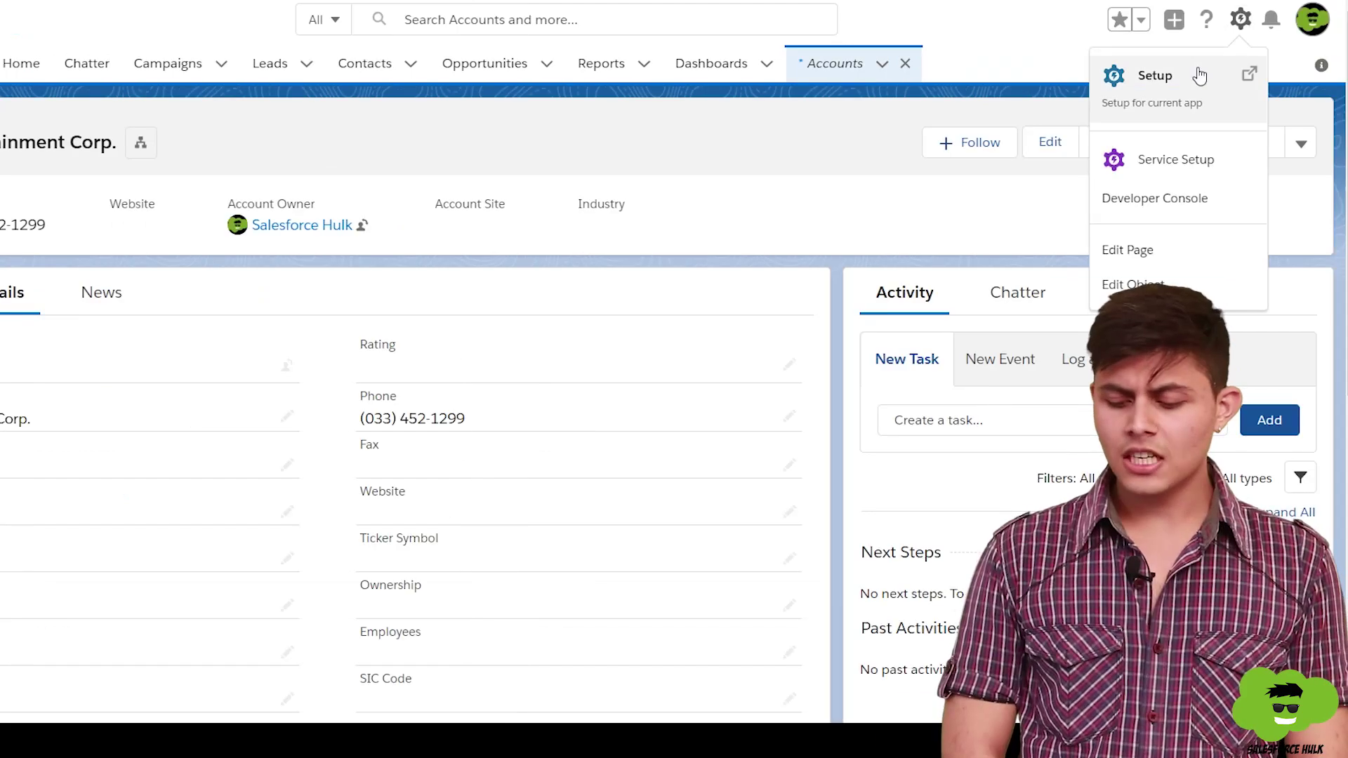
{"action": "left_click", "coordinate": [1198, 76]}
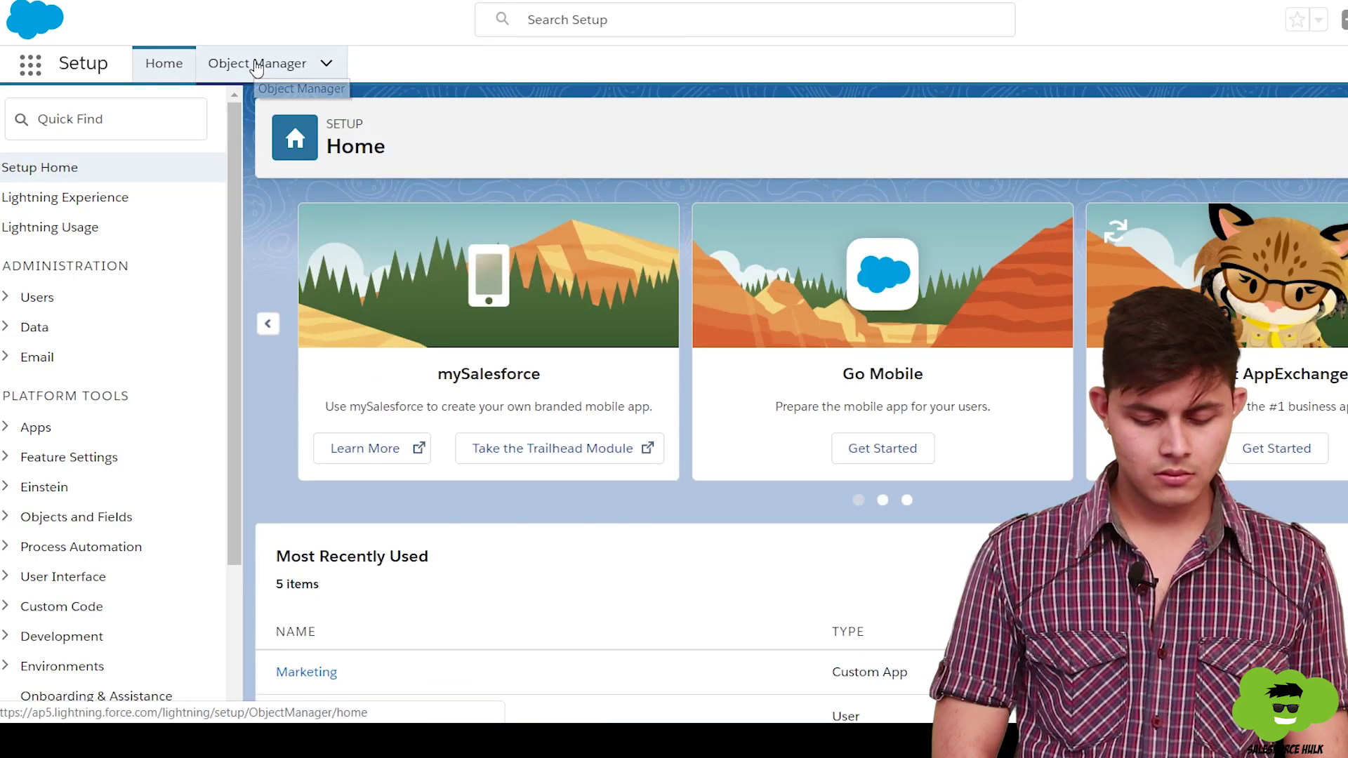
Open Object Manager's Account object and show its Page Layouts list
{"action": "left_click", "coordinate": [257, 66]}
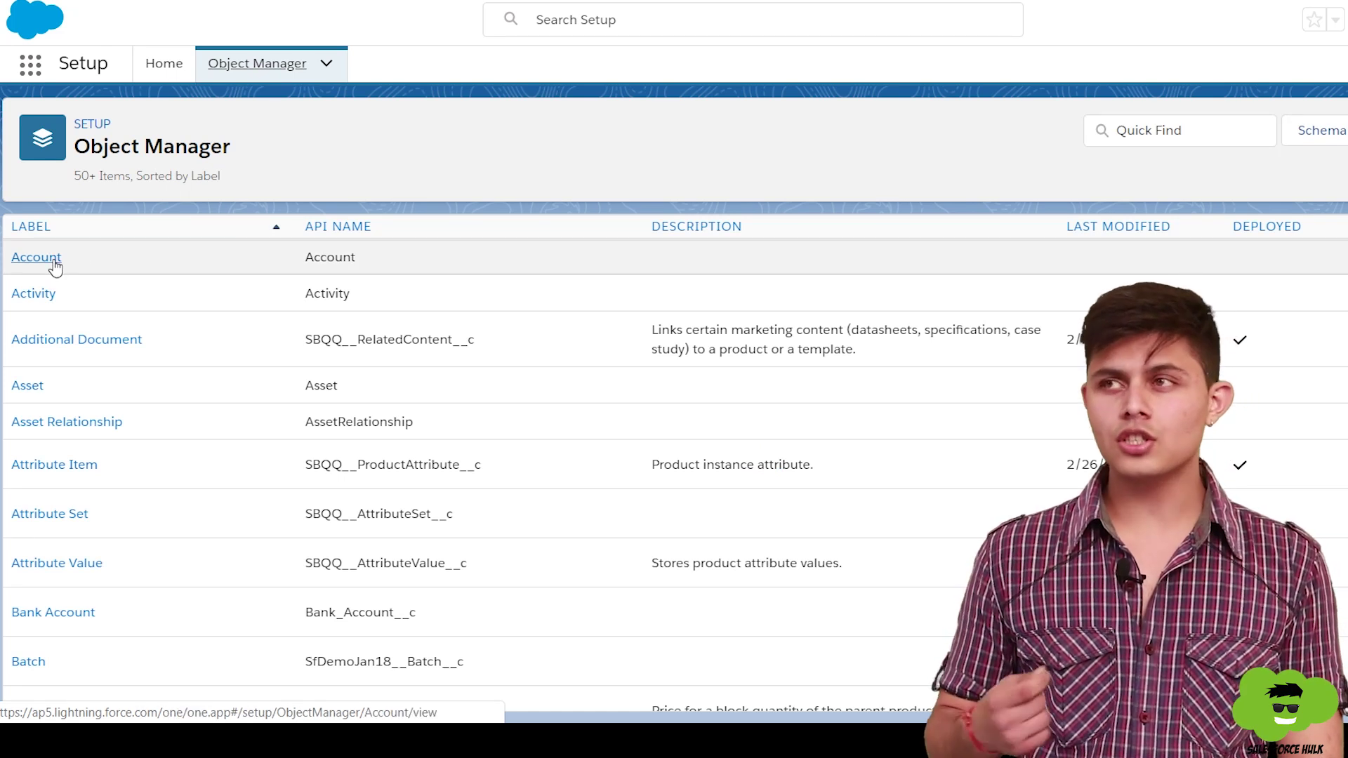
{"action": "left_click", "coordinate": [55, 267]}
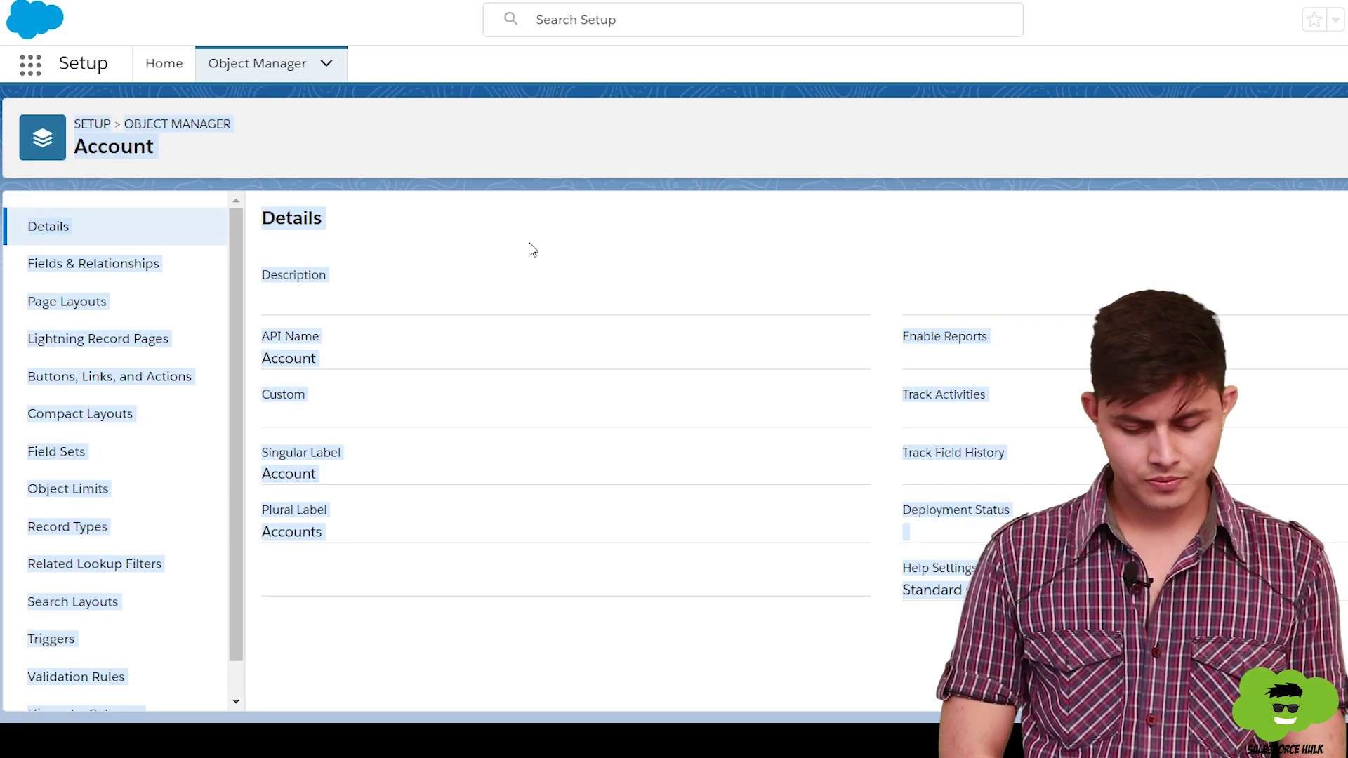
{"action": "left_click", "coordinate": [83, 313]}
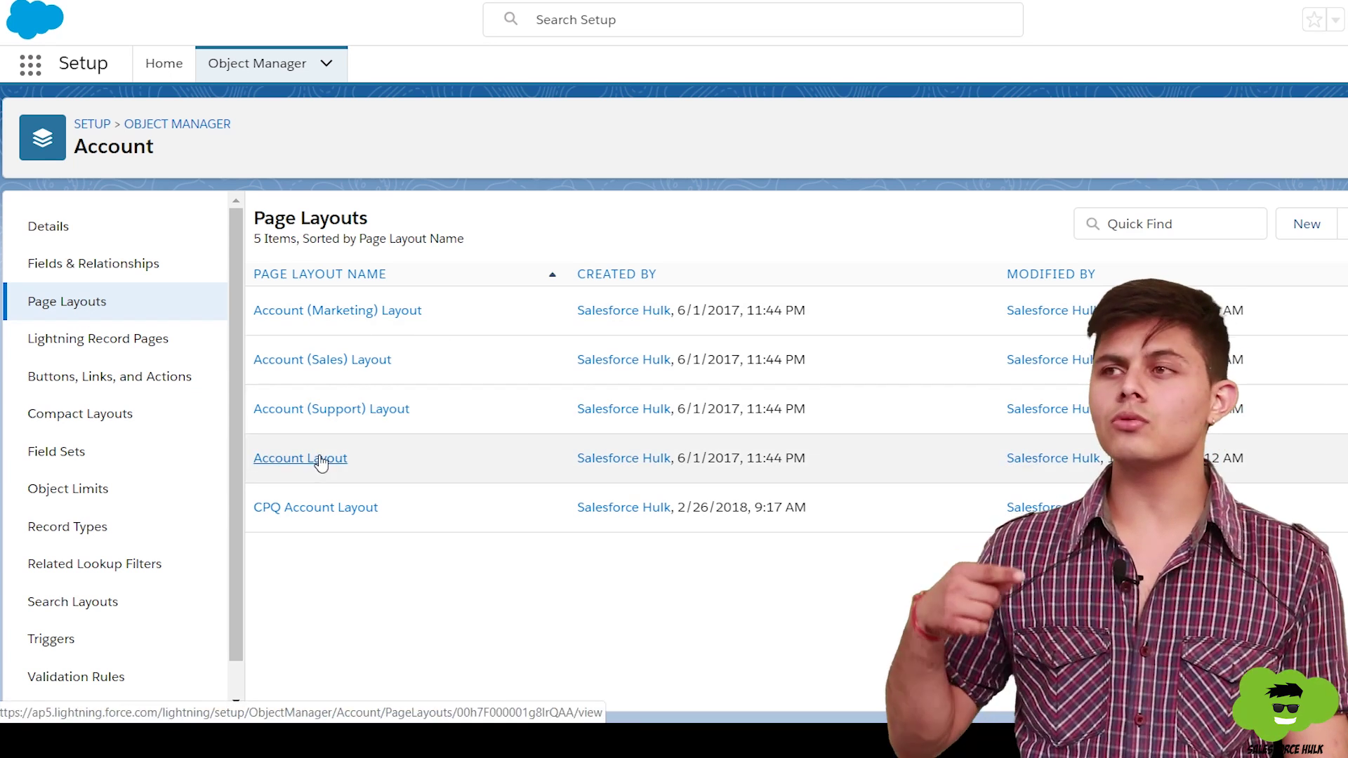
Open Account Layout and browse the Buttons, Custom Links, Related Lists and Fields palettes
{"action": "left_click", "coordinate": [321, 460]}
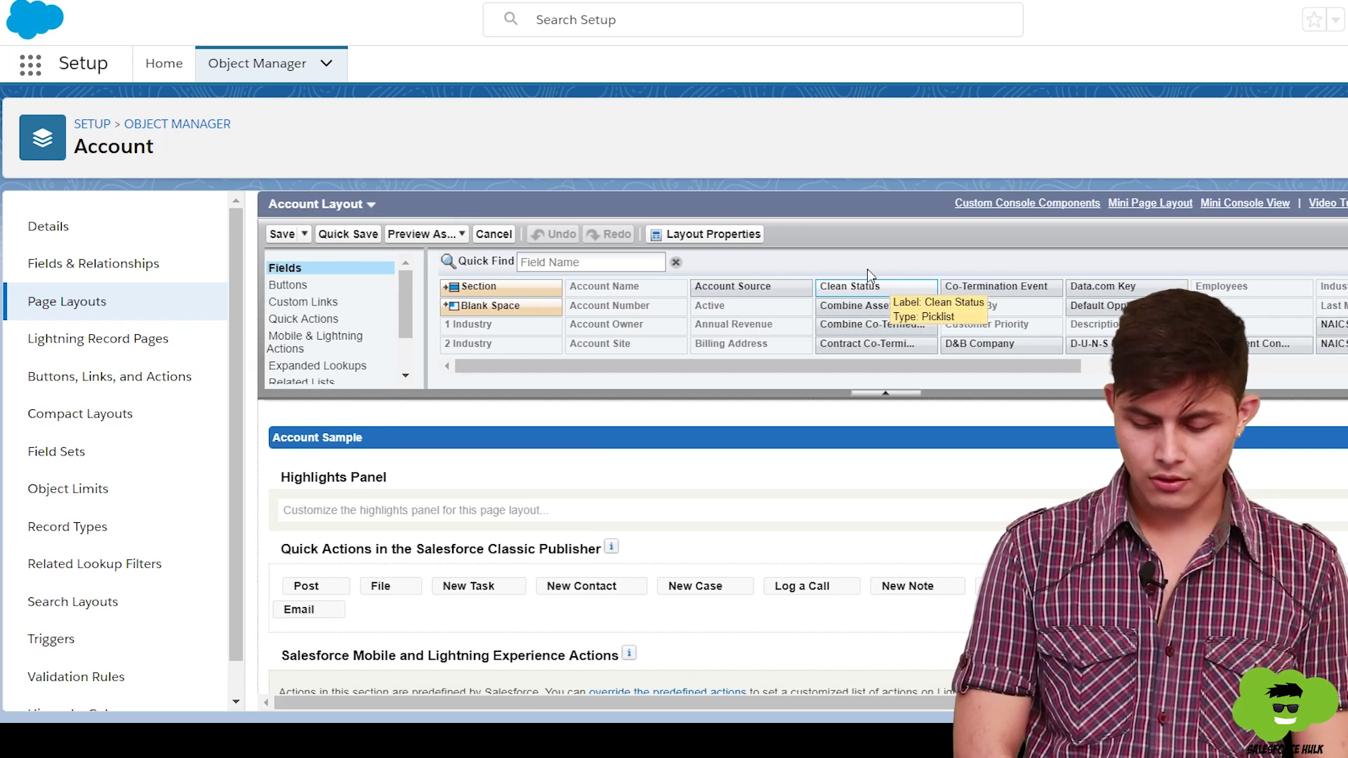
{"action": "left_click", "coordinate": [313, 286]}
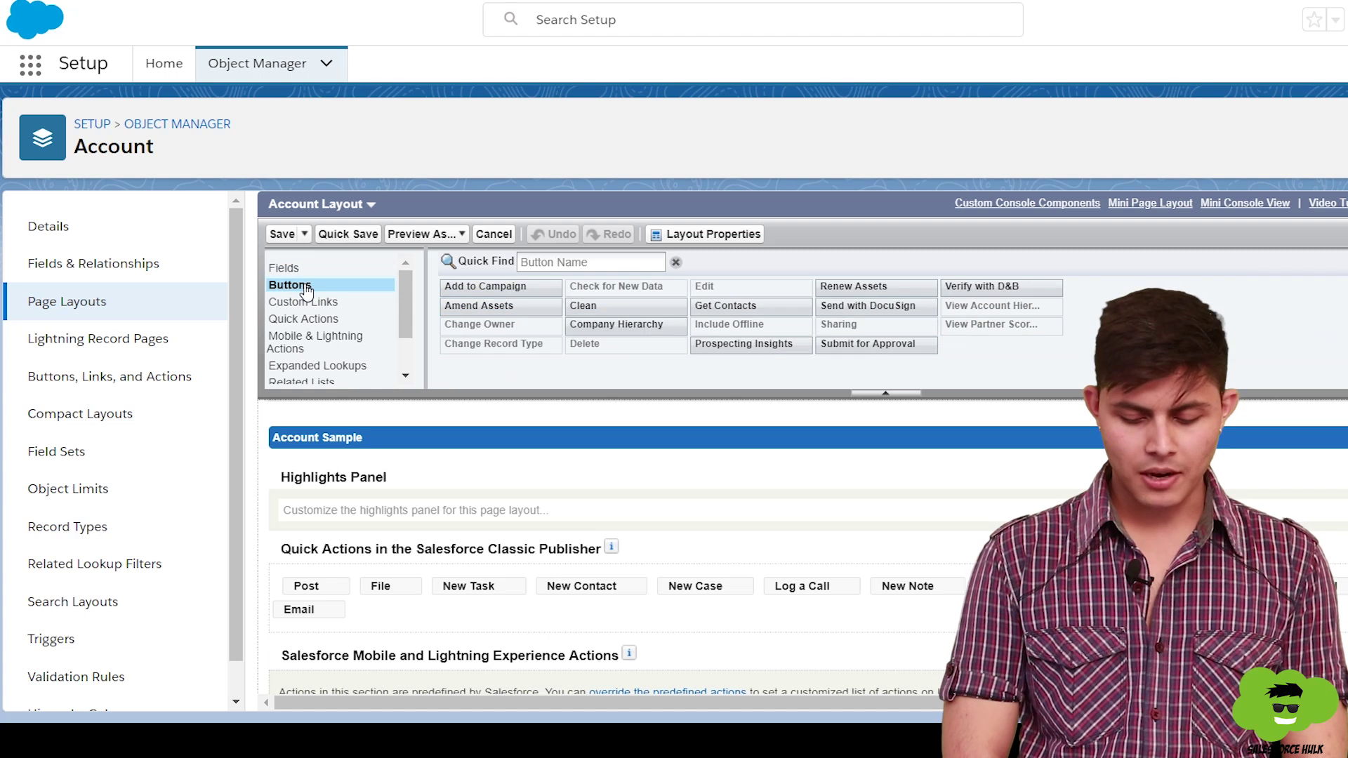
{"action": "scroll", "coordinate": [307, 295], "scroll_direction": "down", "scroll_amount": 5}
{"action": "left_click", "coordinate": [306, 276]}
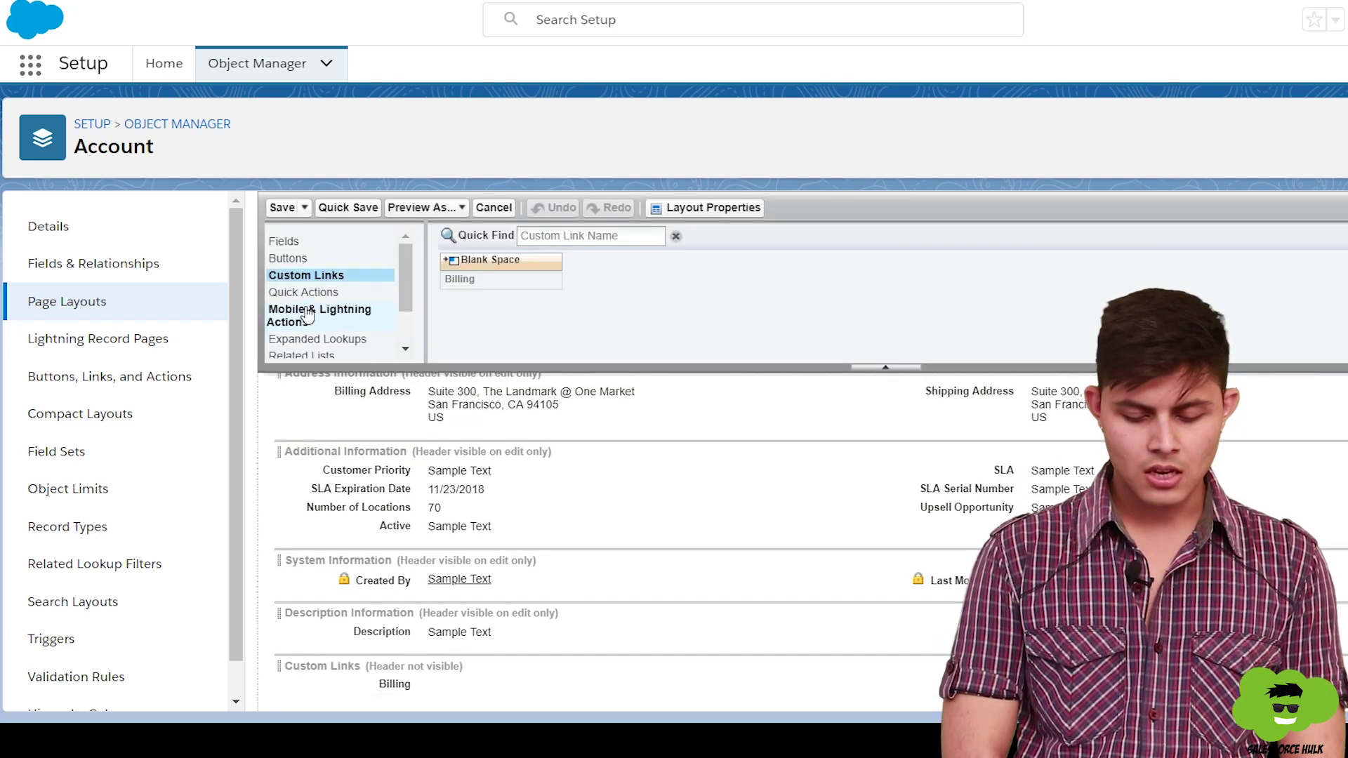
{"action": "scroll", "coordinate": [332, 337], "scroll_direction": "down", "scroll_amount": 2}
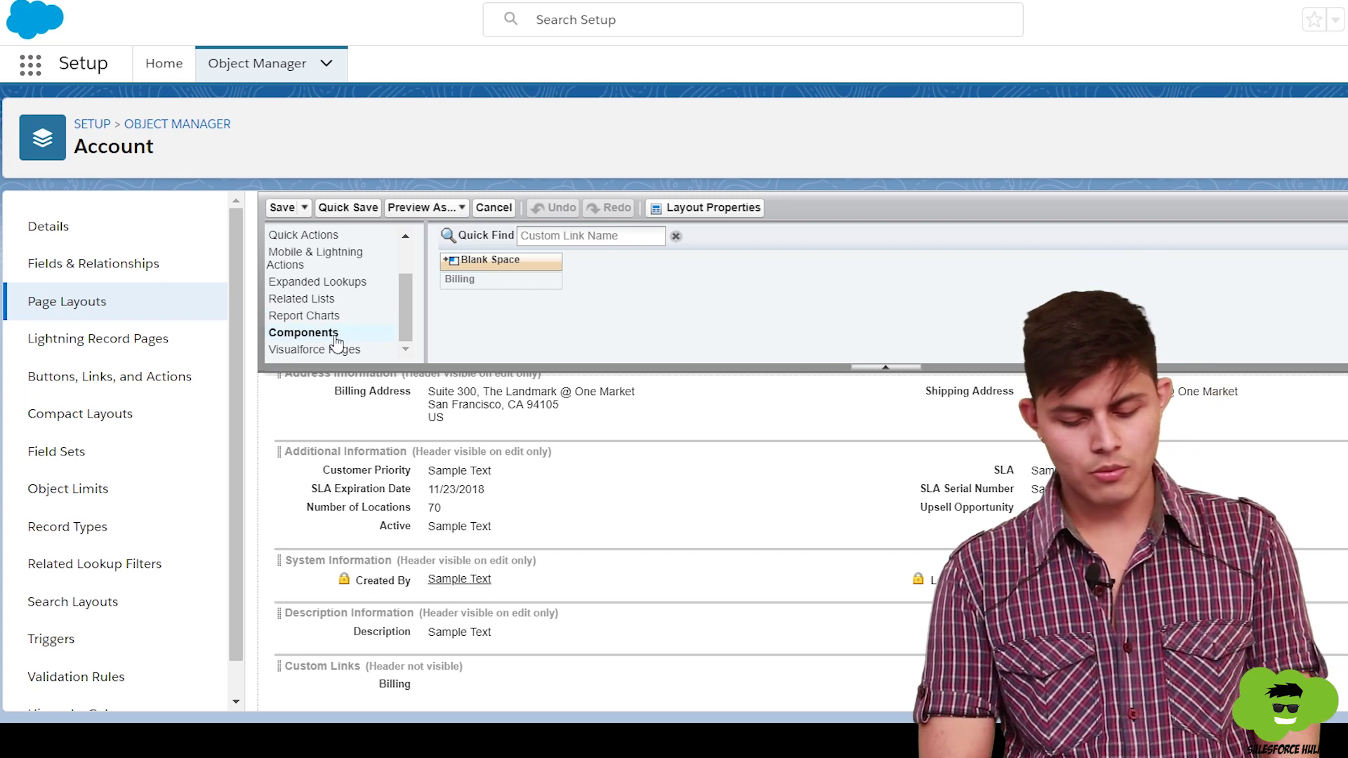
{"action": "left_click", "coordinate": [343, 300]}
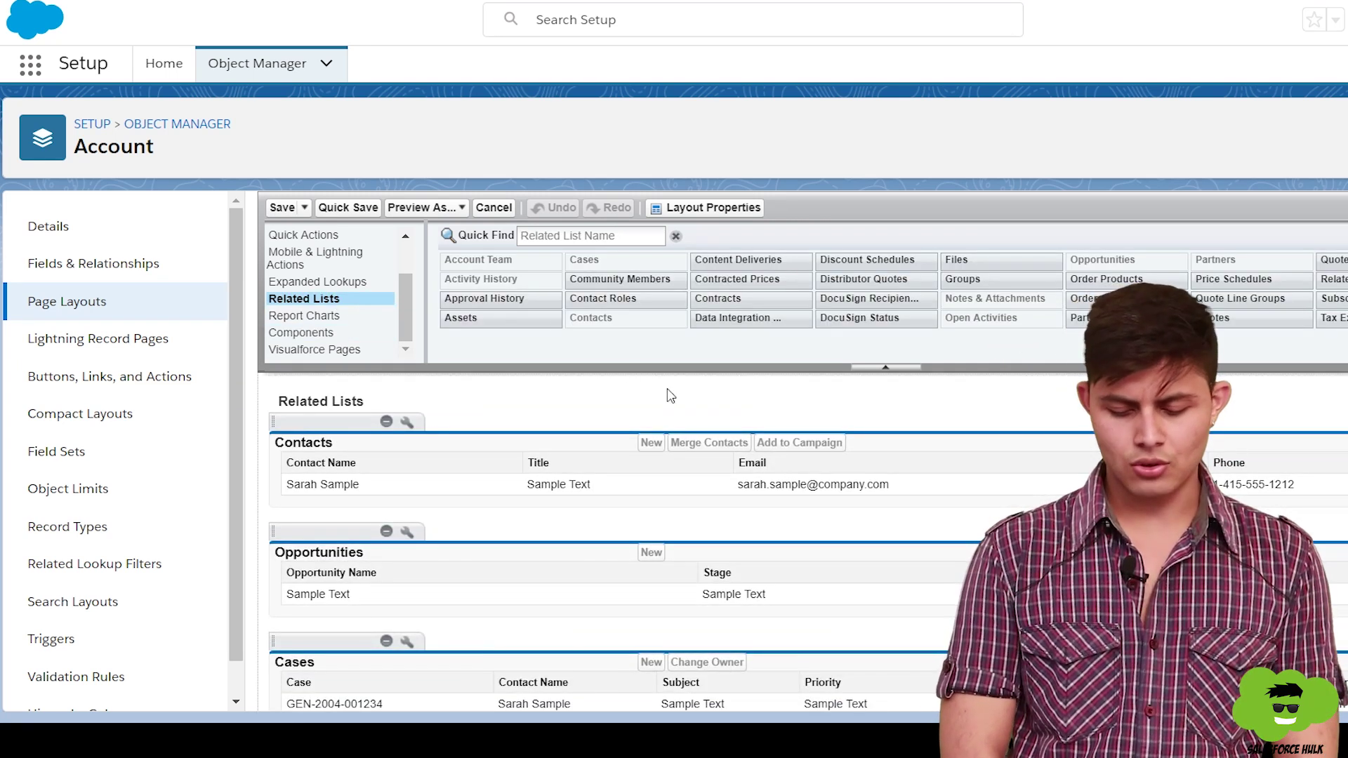
{"action": "scroll", "coordinate": [320, 280], "scroll_direction": "up", "scroll_amount": 2}
{"action": "left_click", "coordinate": [321, 242]}
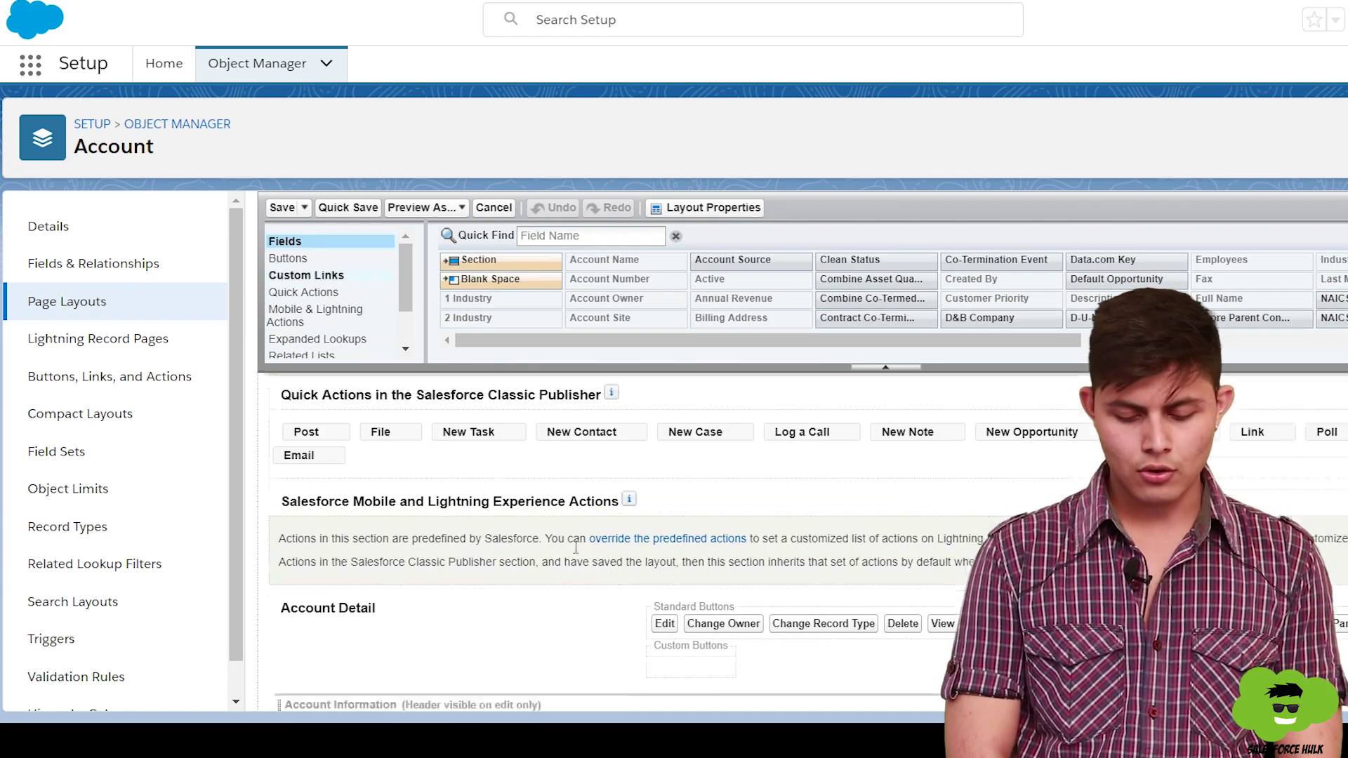
Move 1 Industry under SIC Code and remove SLA Expiration Date from Additional Information
{"action": "scroll", "coordinate": [593, 562], "scroll_direction": "down", "scroll_amount": 5}
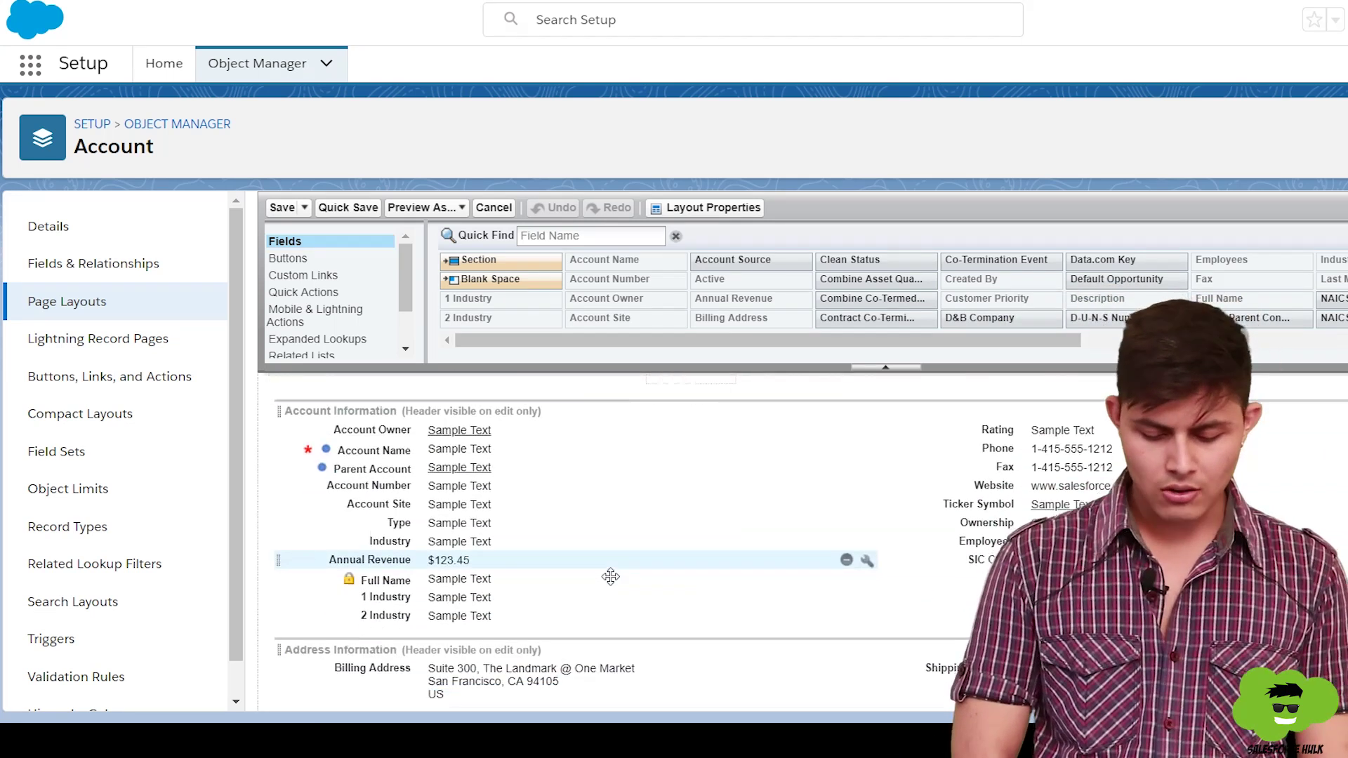
{"action": "left_click_drag", "start_coordinate": [481, 590], "coordinate": [738, 613]}
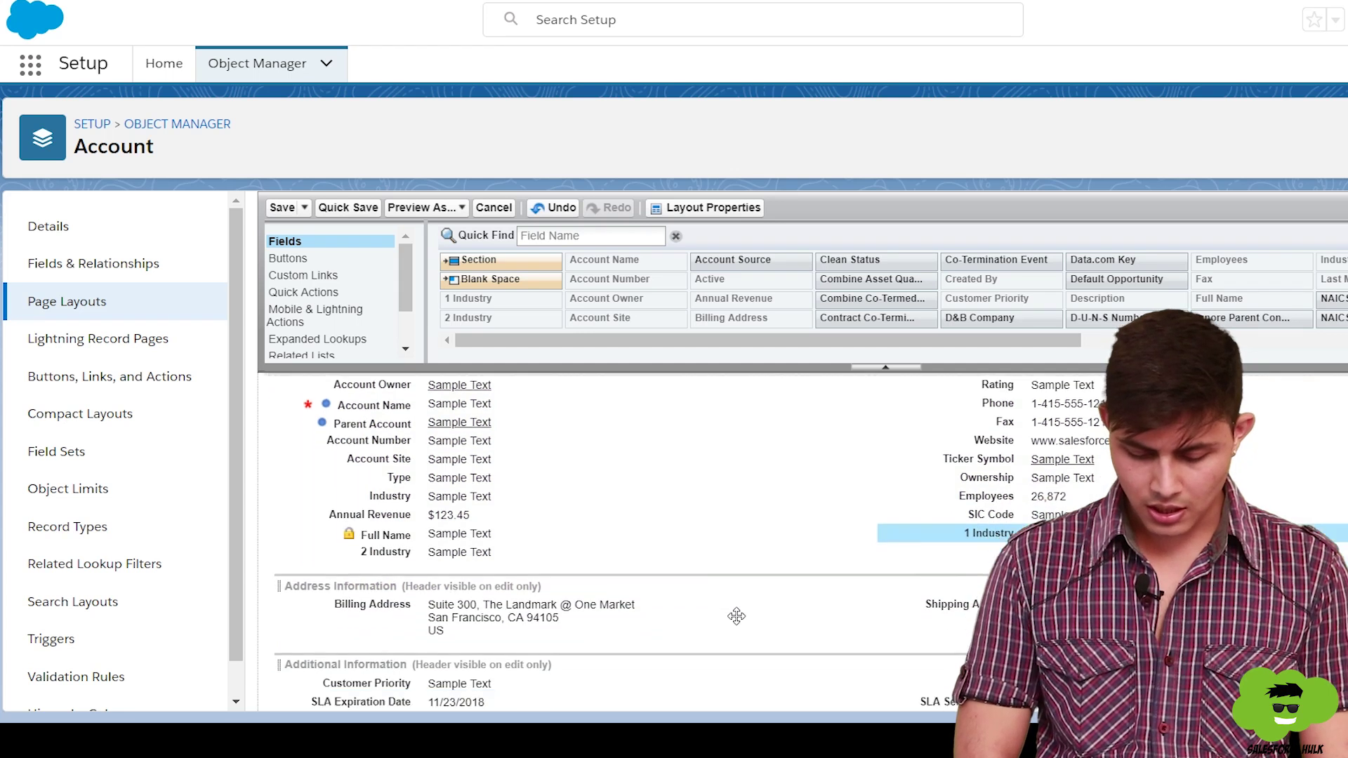
{"action": "scroll", "coordinate": [534, 593], "scroll_direction": "down", "scroll_amount": 2}
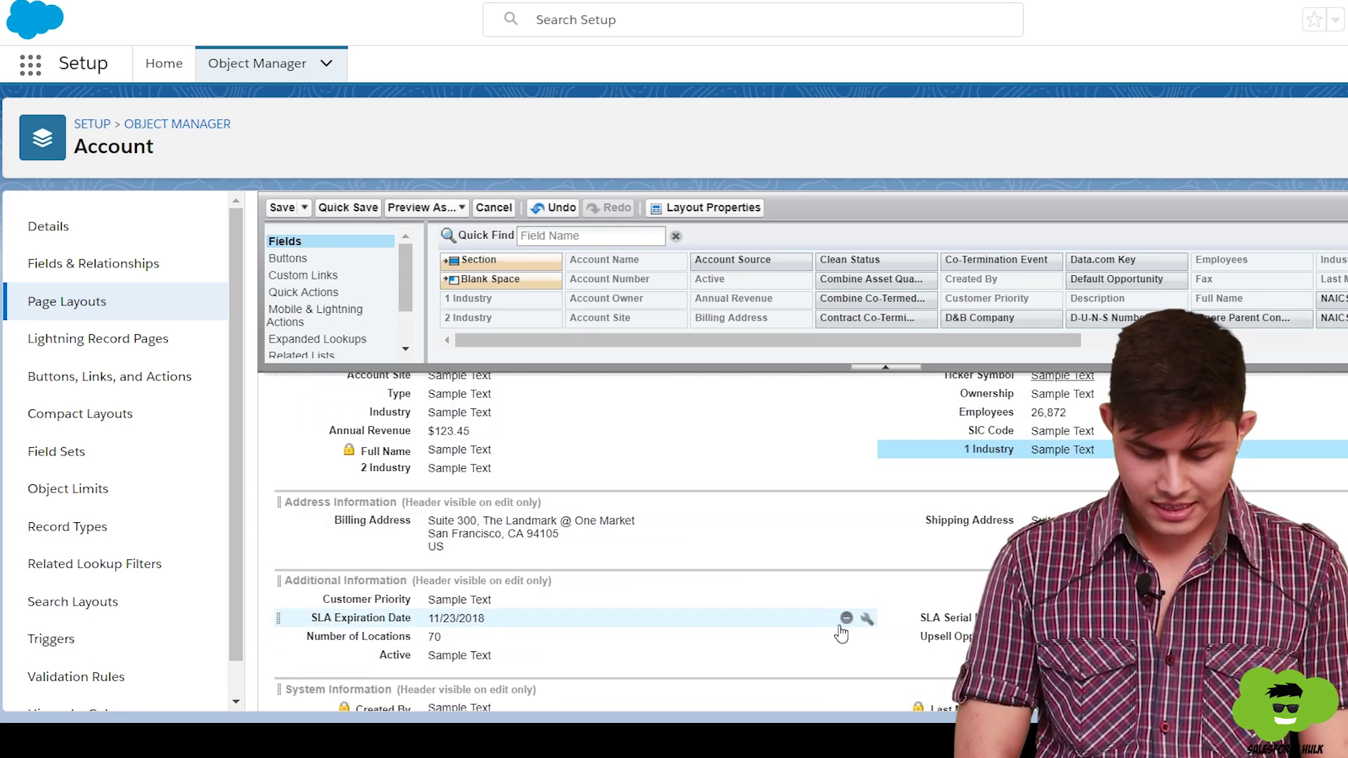
{"action": "left_click", "coordinate": [846, 618]}
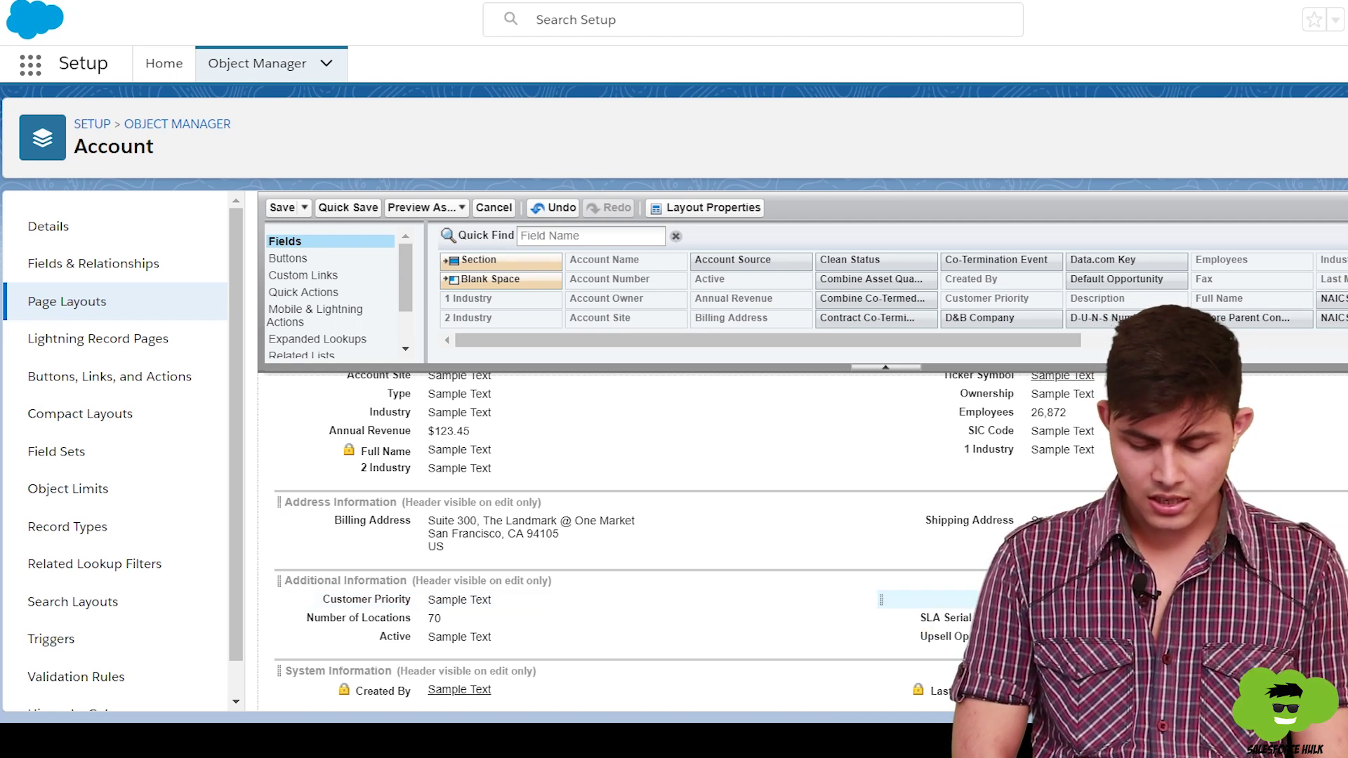
{"action": "scroll", "coordinate": [863, 548], "scroll_direction": "up", "scroll_amount": 1}
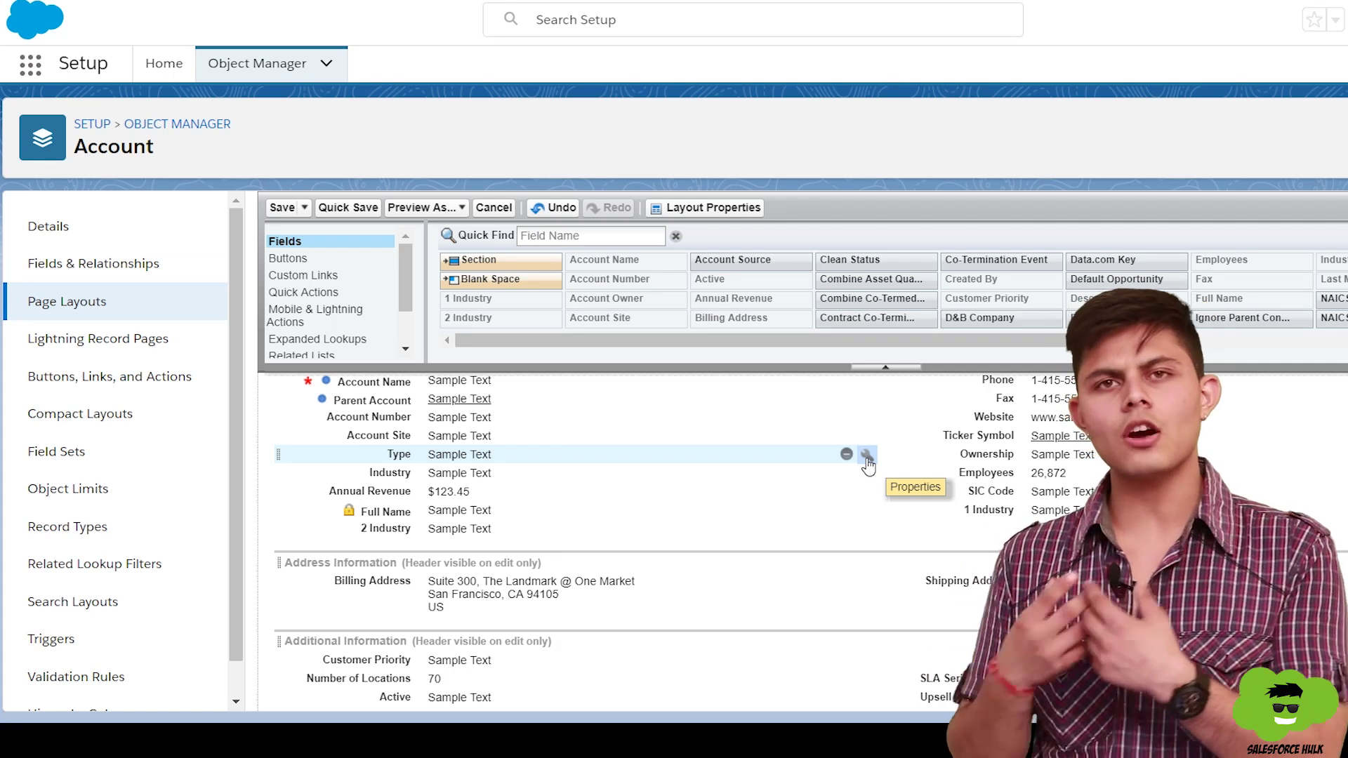
Make the Type field required on the Account Layout
{"action": "left_click", "coordinate": [867, 457]}
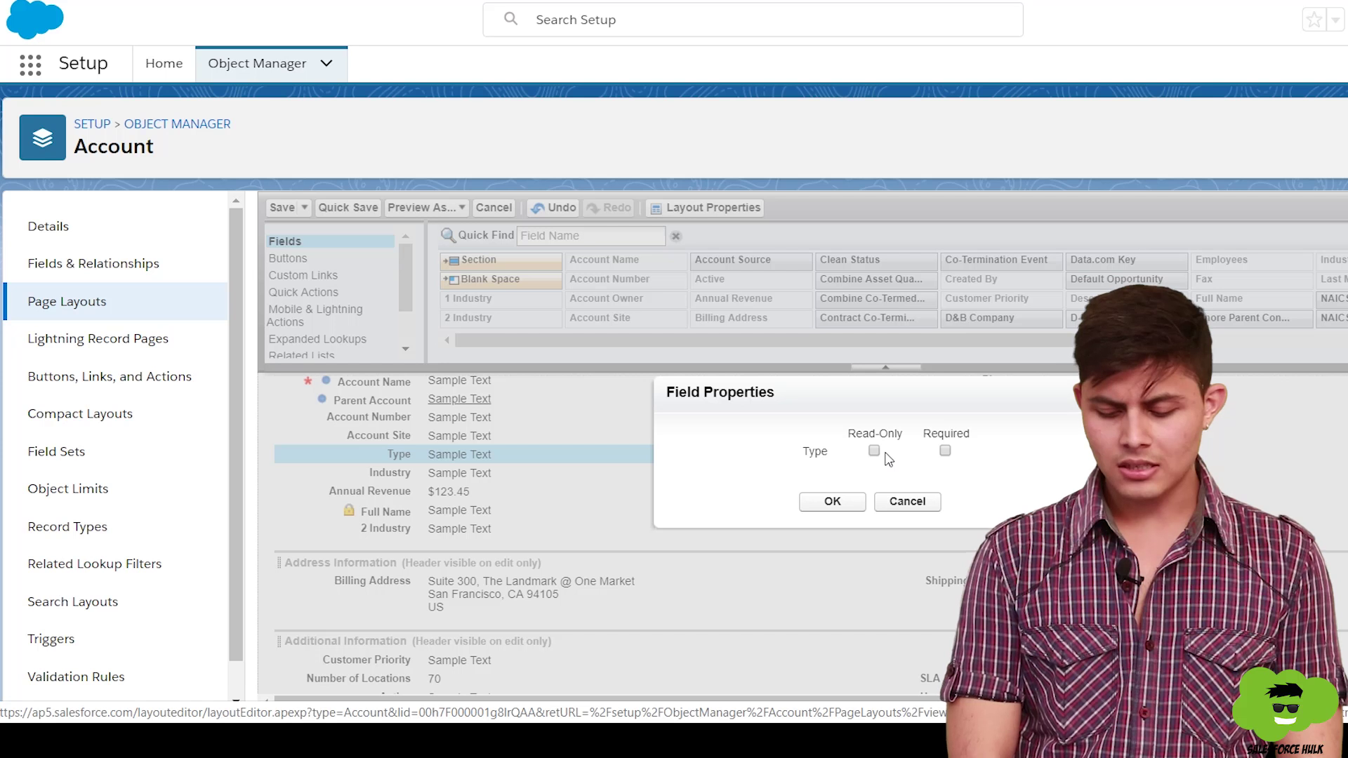
{"action": "left_click", "coordinate": [945, 451]}
{"action": "left_click", "coordinate": [829, 500]}
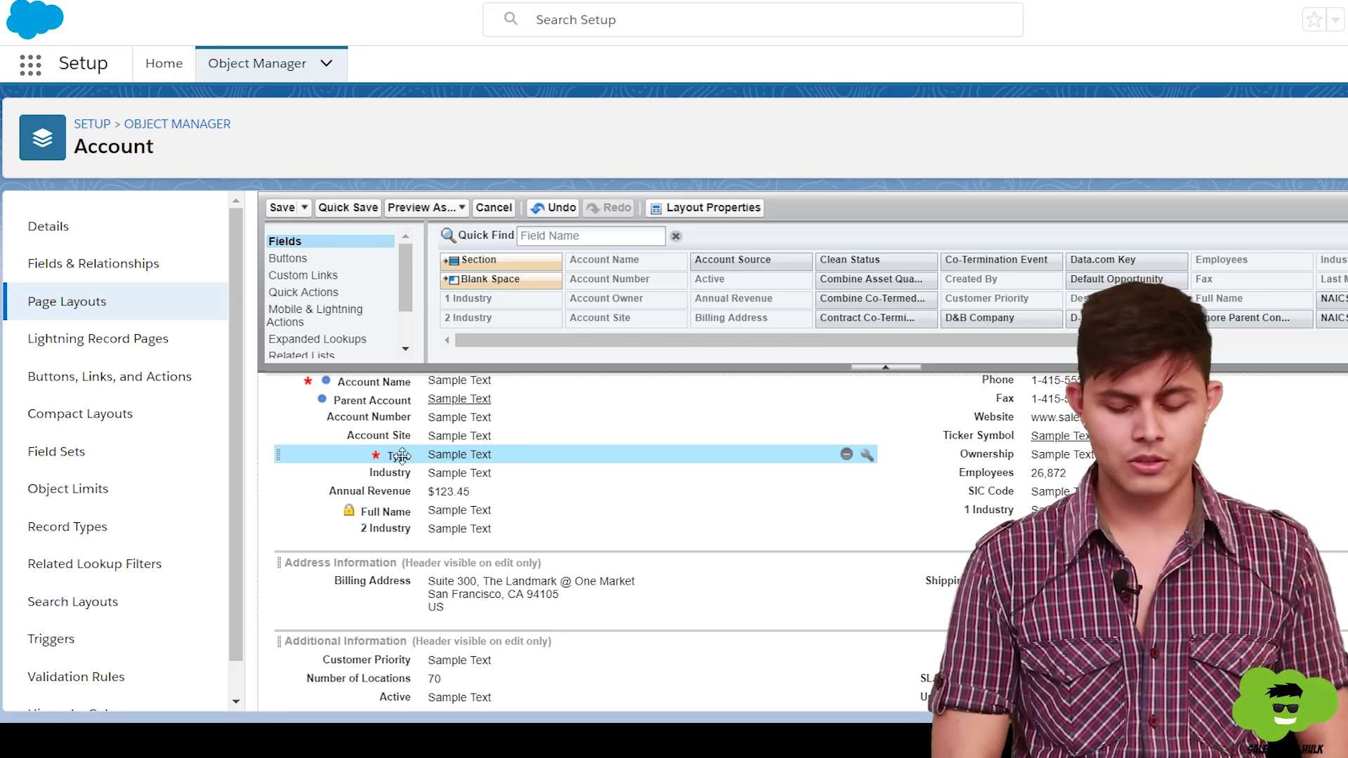
Make the Phone field read-only
{"action": "left_click", "coordinate": [387, 455]}
{"action": "scroll", "coordinate": [947, 449], "scroll_direction": "up", "scroll_amount": 1}
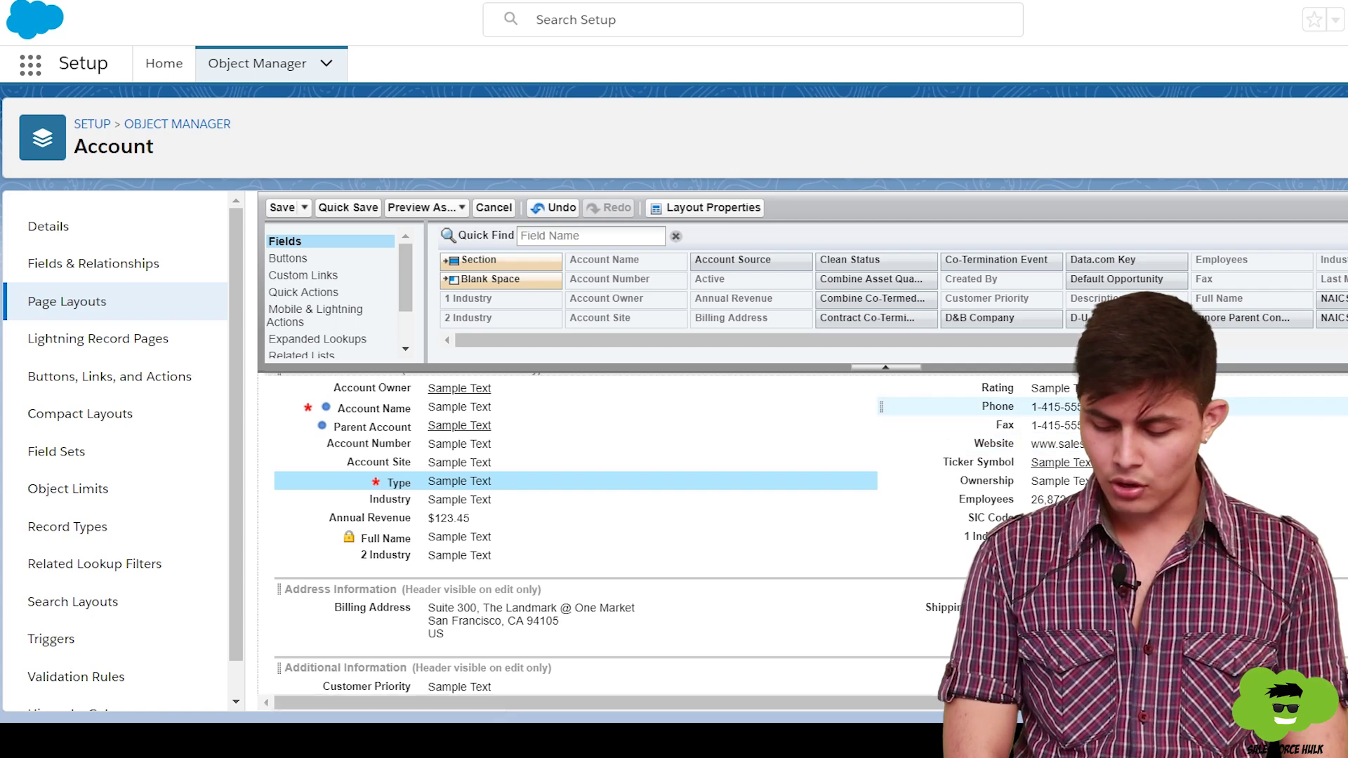
{"action": "double_click", "coordinate": [1207, 408]}
{"action": "left_click", "coordinate": [878, 450]}
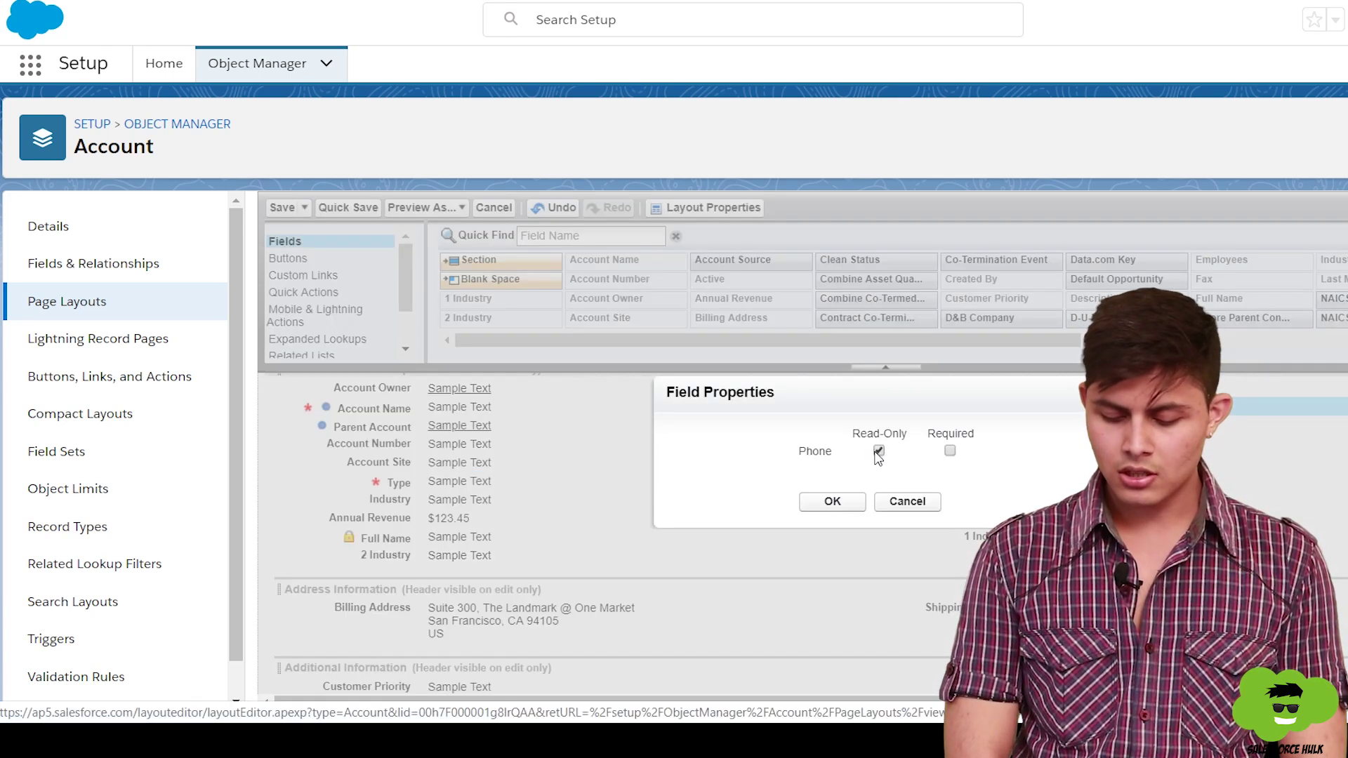
{"action": "left_click", "coordinate": [833, 502]}
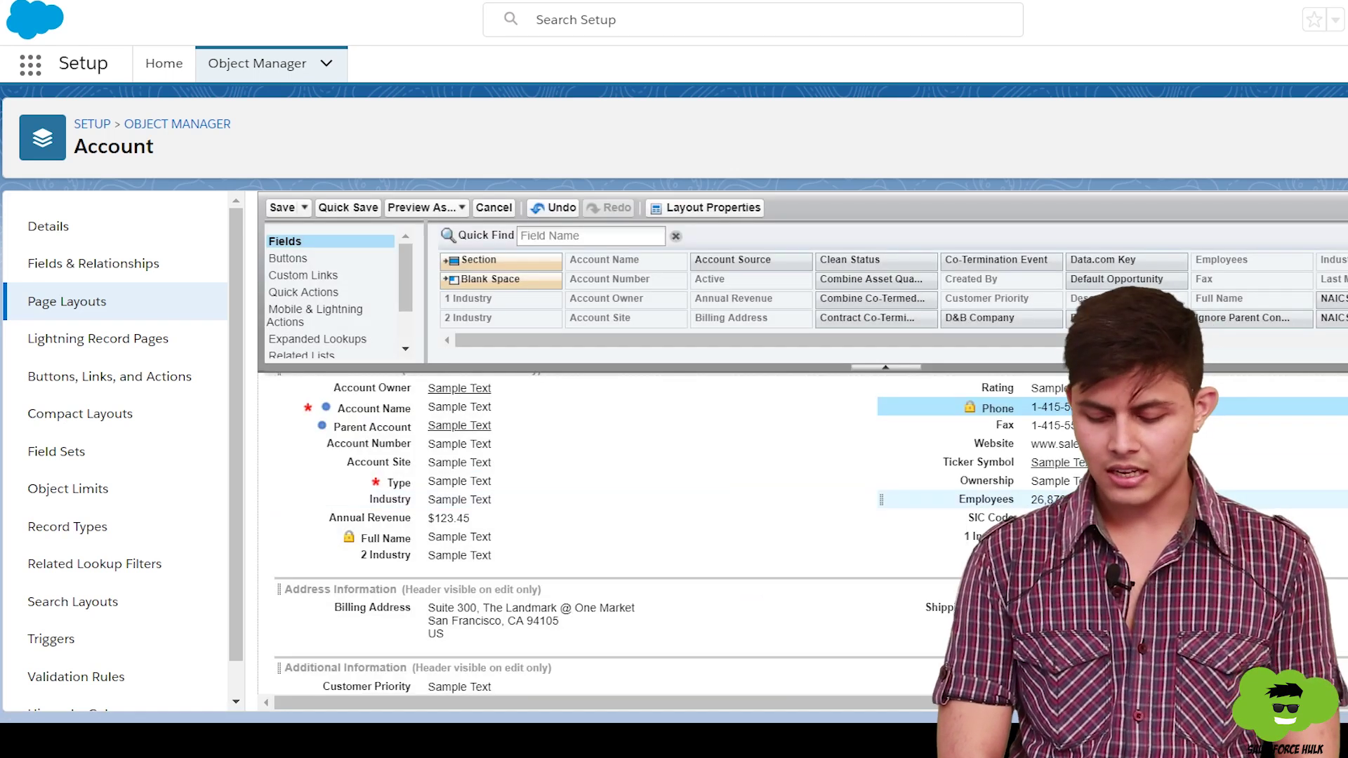
Add Account Source to Account Information's right column beside Phone
{"action": "scroll", "coordinate": [611, 541], "scroll_direction": "up", "scroll_amount": 3}
{"action": "scroll", "coordinate": [611, 540], "scroll_direction": "down", "scroll_amount": 3}
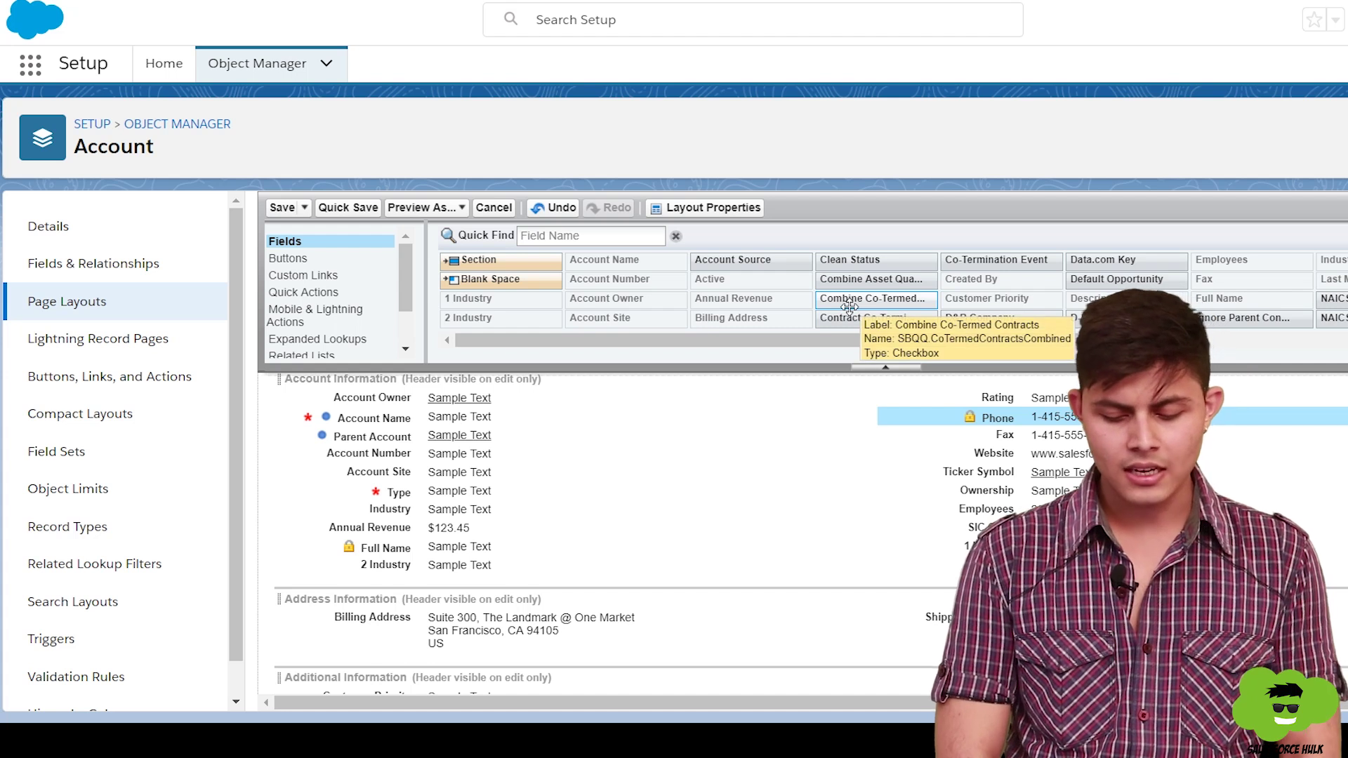
{"action": "mouse_move", "coordinate": [740, 264]}
{"action": "left_mouse_down"}
{"action": "mouse_move", "coordinate": [772, 417]}
{"action": "mouse_move", "coordinate": [871, 591]}
{"action": "mouse_move", "coordinate": [934, 618]}
{"action": "left_mouse_up"}
Move Full Name up to sit under Parent Account
{"action": "scroll", "coordinate": [611, 529], "scroll_direction": "down", "scroll_amount": 1}
{"action": "scroll", "coordinate": [611, 529], "scroll_direction": "down", "scroll_amount": 2}
{"action": "scroll", "coordinate": [541, 482], "scroll_direction": "up", "scroll_amount": 2}
{"action": "scroll", "coordinate": [511, 527], "scroll_direction": "down", "scroll_amount": 1}
{"action": "left_click_drag", "start_coordinate": [496, 552], "coordinate": [514, 453]}
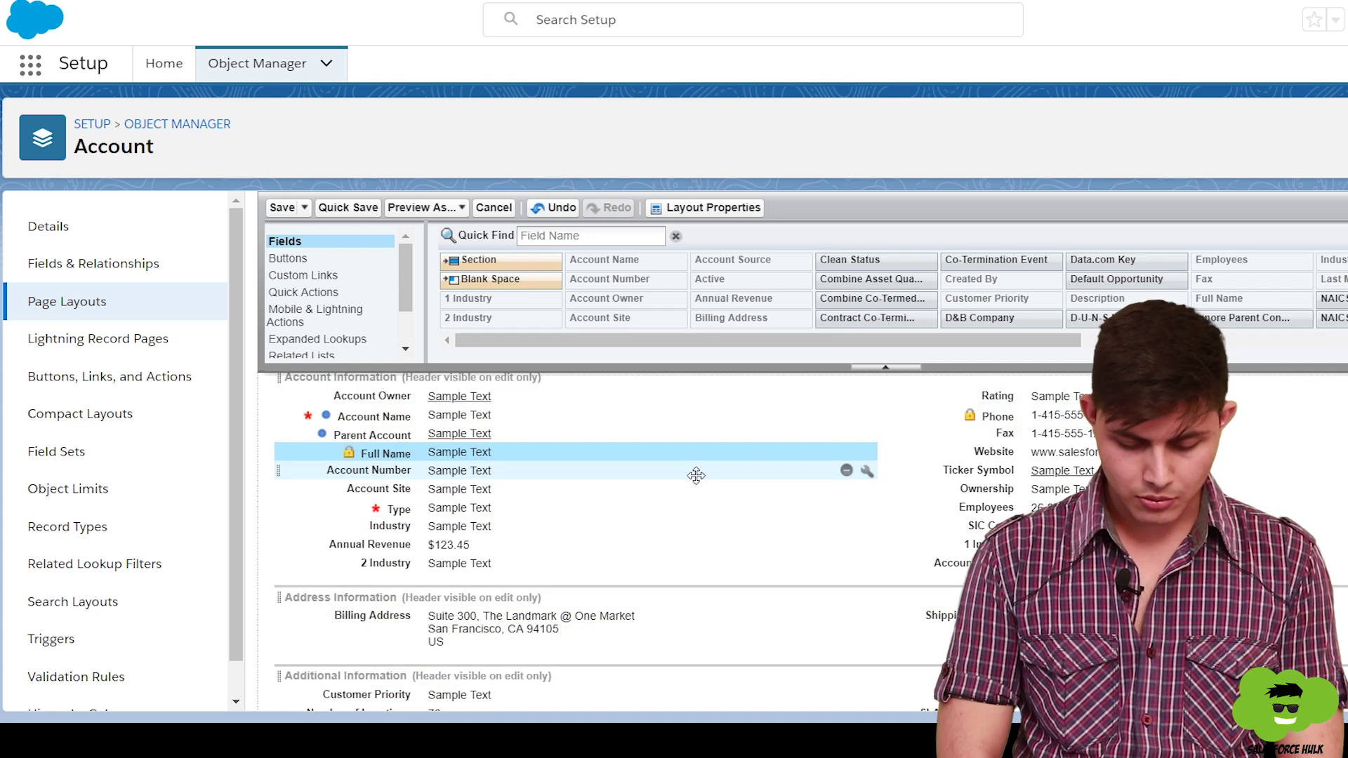
{"action": "scroll", "coordinate": [696, 476], "scroll_direction": "down", "scroll_amount": 4}
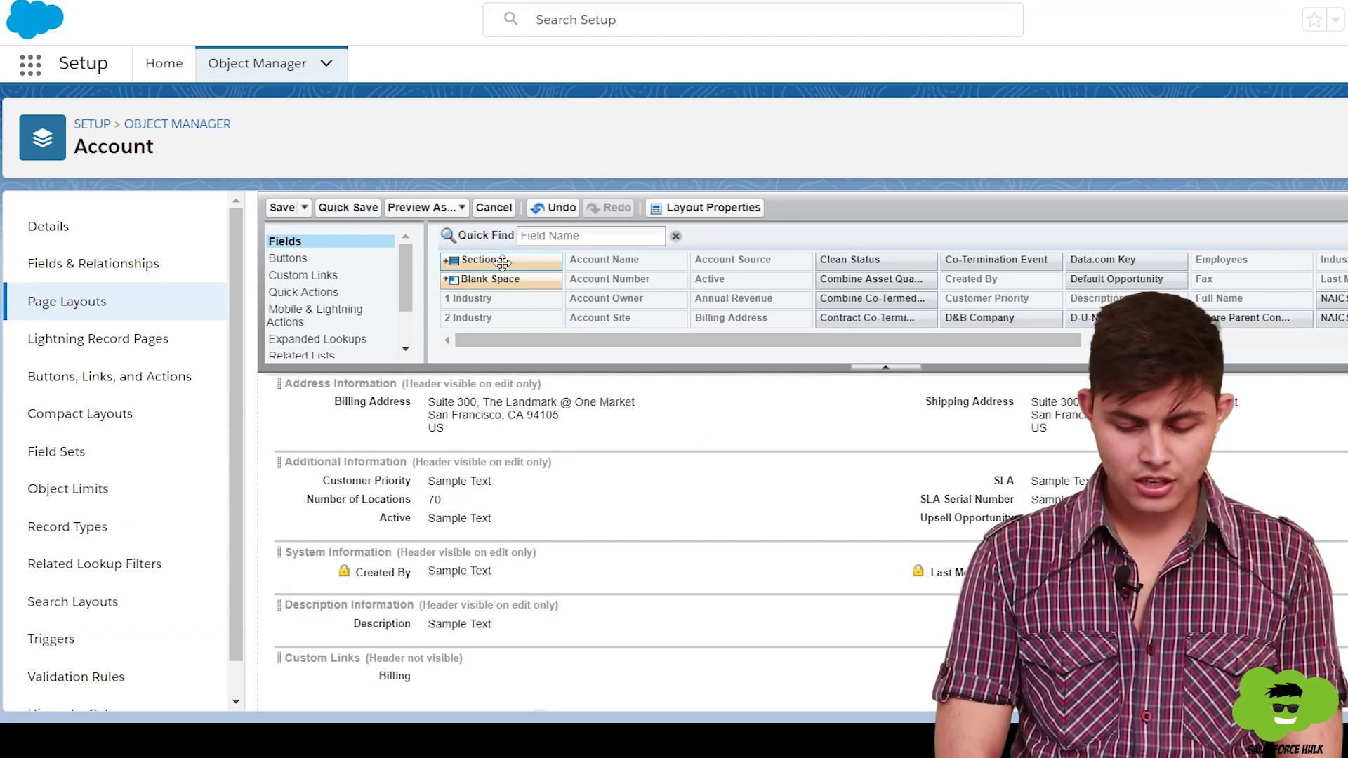
Create a new section named Extra info below Address Information
{"action": "left_click_drag", "start_coordinate": [504, 359], "coordinate": [545, 480]}
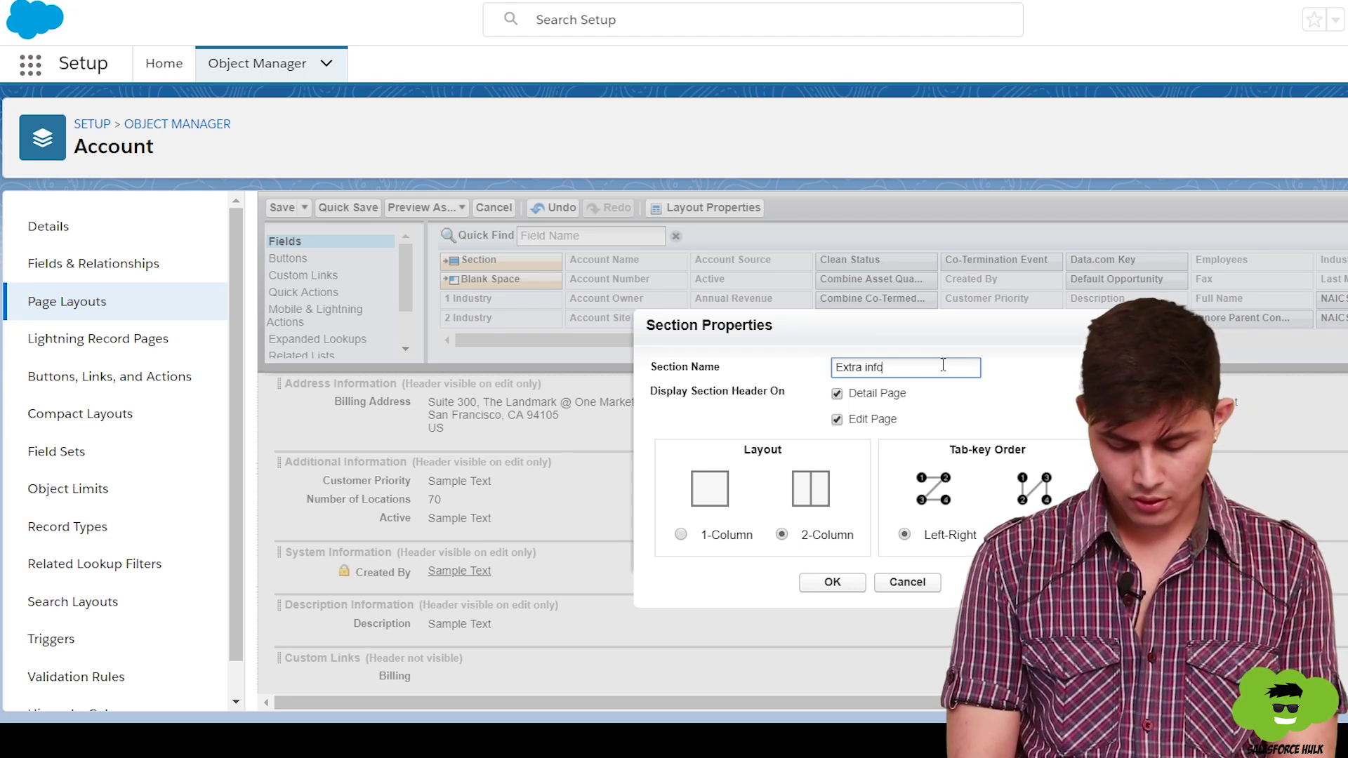
{"action": "left_click", "coordinate": [831, 587]}
{"action": "scroll", "coordinate": [684, 463], "scroll_direction": "up", "scroll_amount": 4}
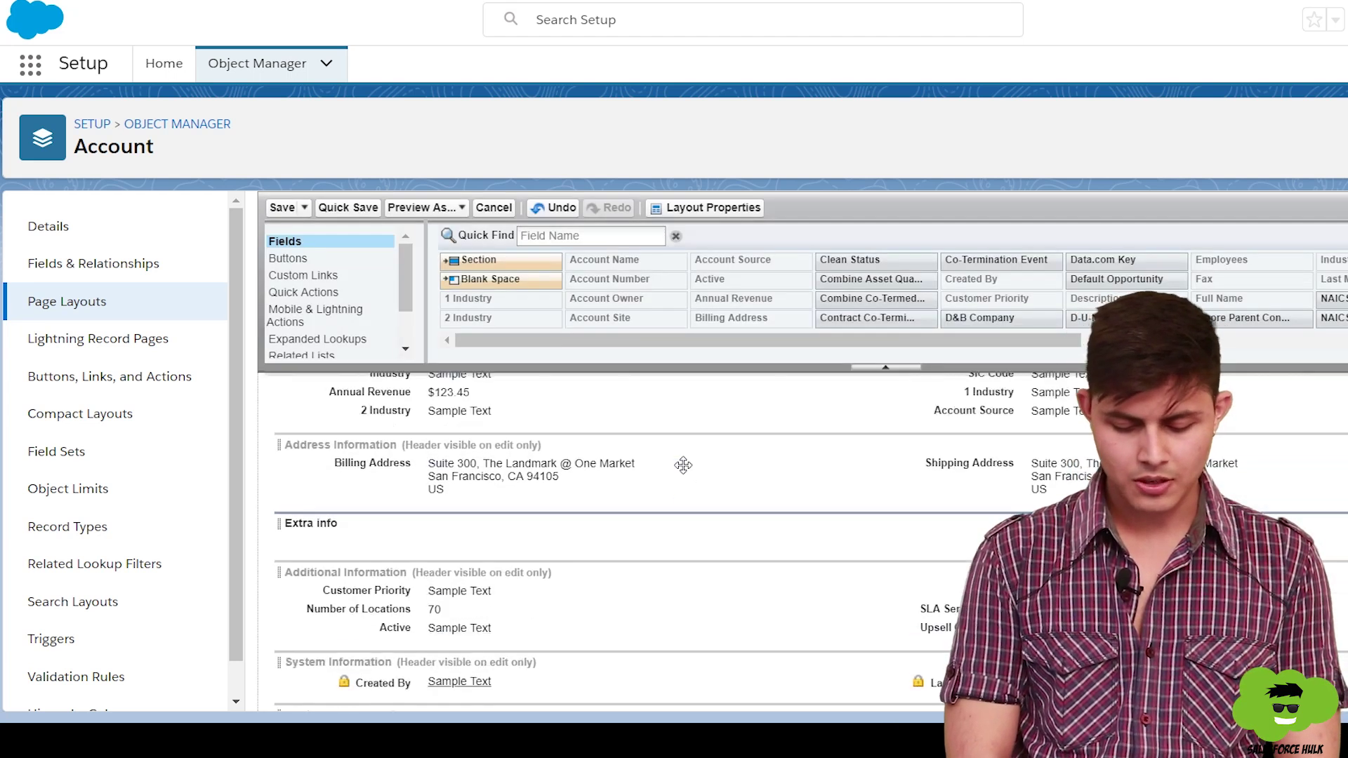
{"action": "scroll", "coordinate": [686, 472], "scroll_direction": "up", "scroll_amount": 3}
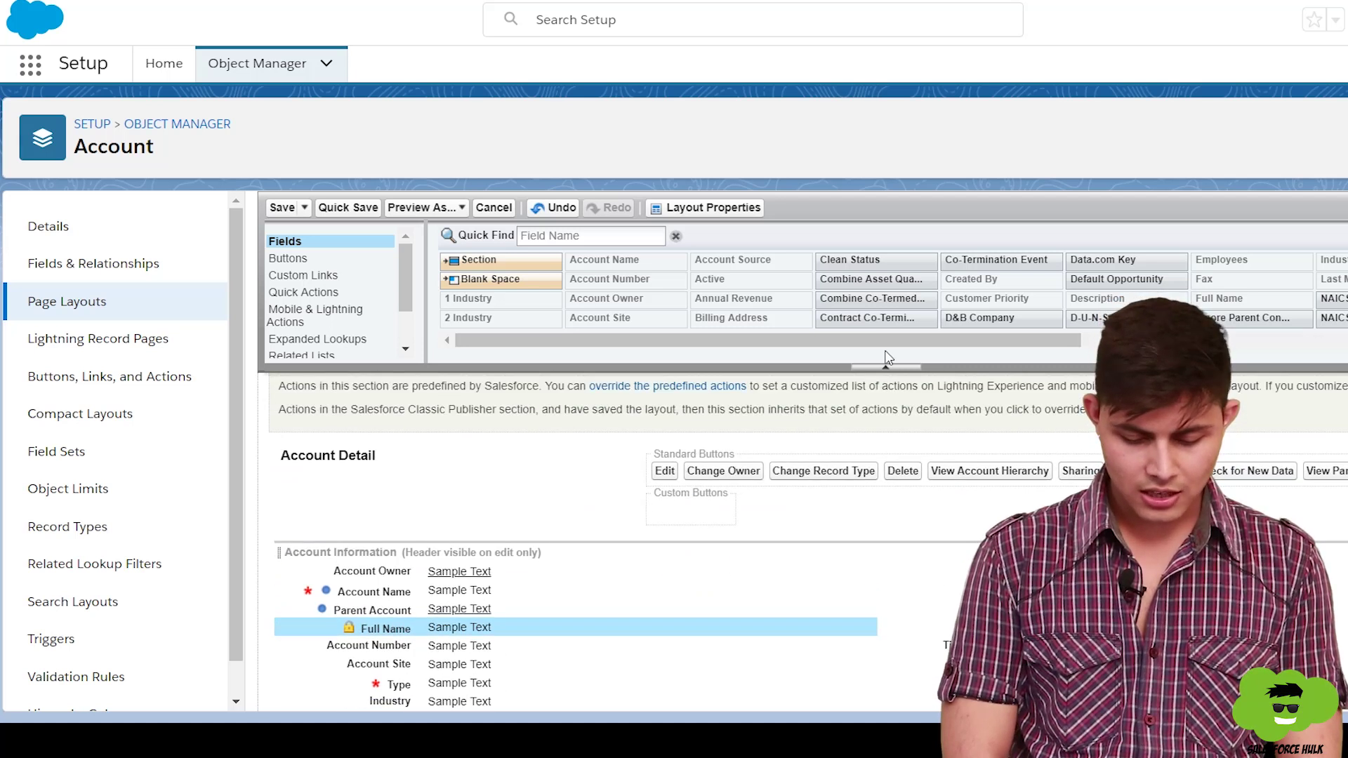
{"action": "scroll", "coordinate": [962, 283], "scroll_direction": "right", "scroll_amount": 2}
Fill Extra info with Default Opportunity, a Blank Space and Clean Status
{"action": "left_click_drag", "start_coordinate": [768, 261], "coordinate": [575, 646]}
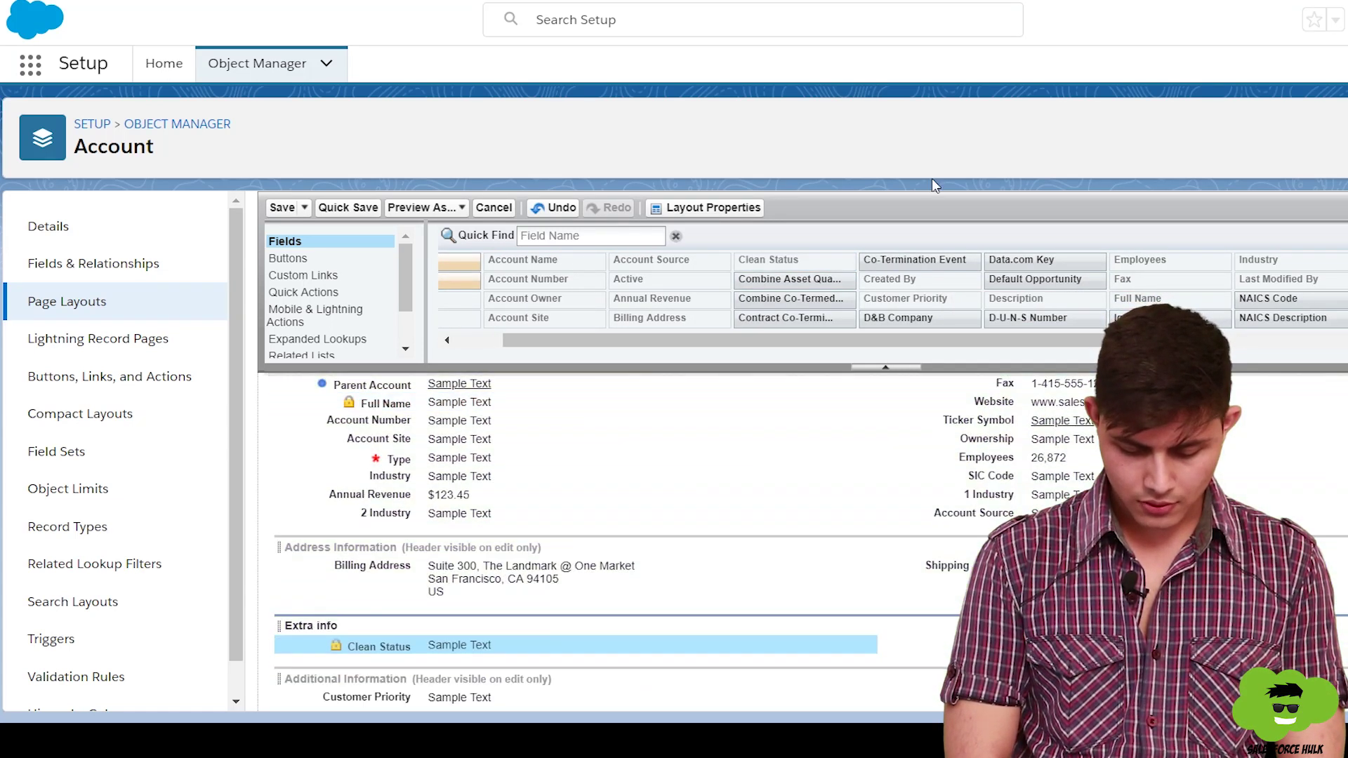
{"action": "left_click_drag", "start_coordinate": [992, 276], "coordinate": [913, 645]}
{"action": "left_click_drag", "start_coordinate": [1030, 277], "coordinate": [772, 658]}
{"action": "left_click_drag", "start_coordinate": [779, 592], "coordinate": [777, 567]}
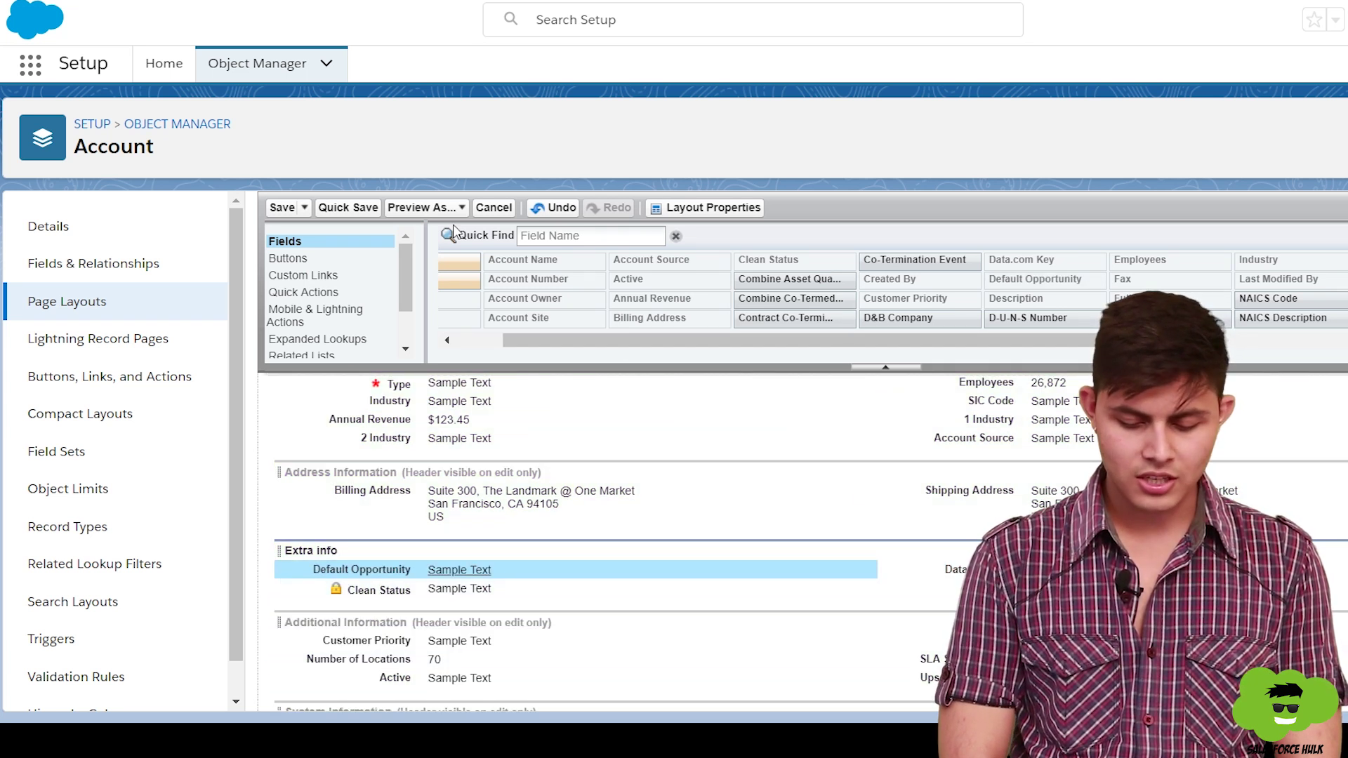
{"action": "scroll", "coordinate": [517, 283], "scroll_direction": "left", "scroll_amount": 3}
{"action": "left_click_drag", "start_coordinate": [466, 279], "coordinate": [491, 590]}
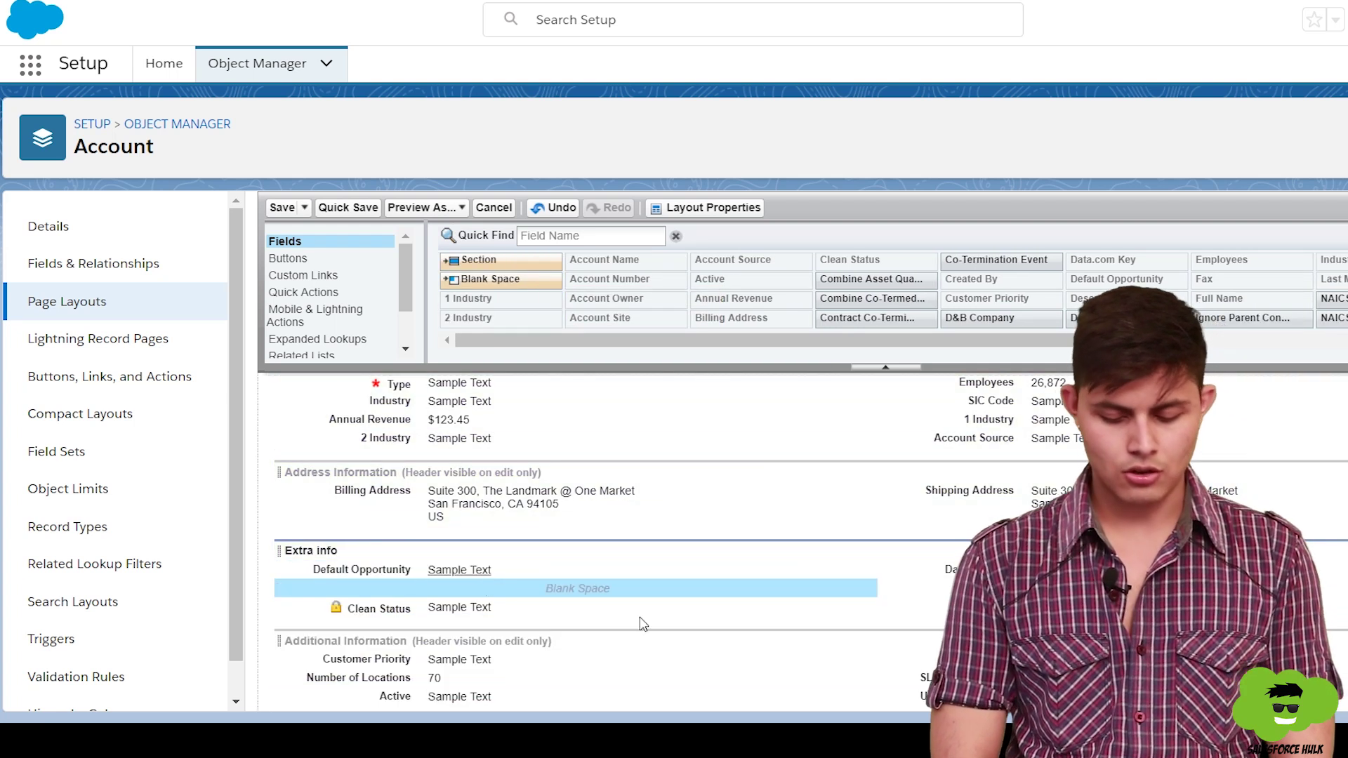
{"action": "scroll", "coordinate": [642, 618], "scroll_direction": "down", "scroll_amount": 10}
{"action": "scroll", "coordinate": [641, 597], "scroll_direction": "down", "scroll_amount": 2}
{"action": "scroll", "coordinate": [643, 597], "scroll_direction": "up", "scroll_amount": 4}
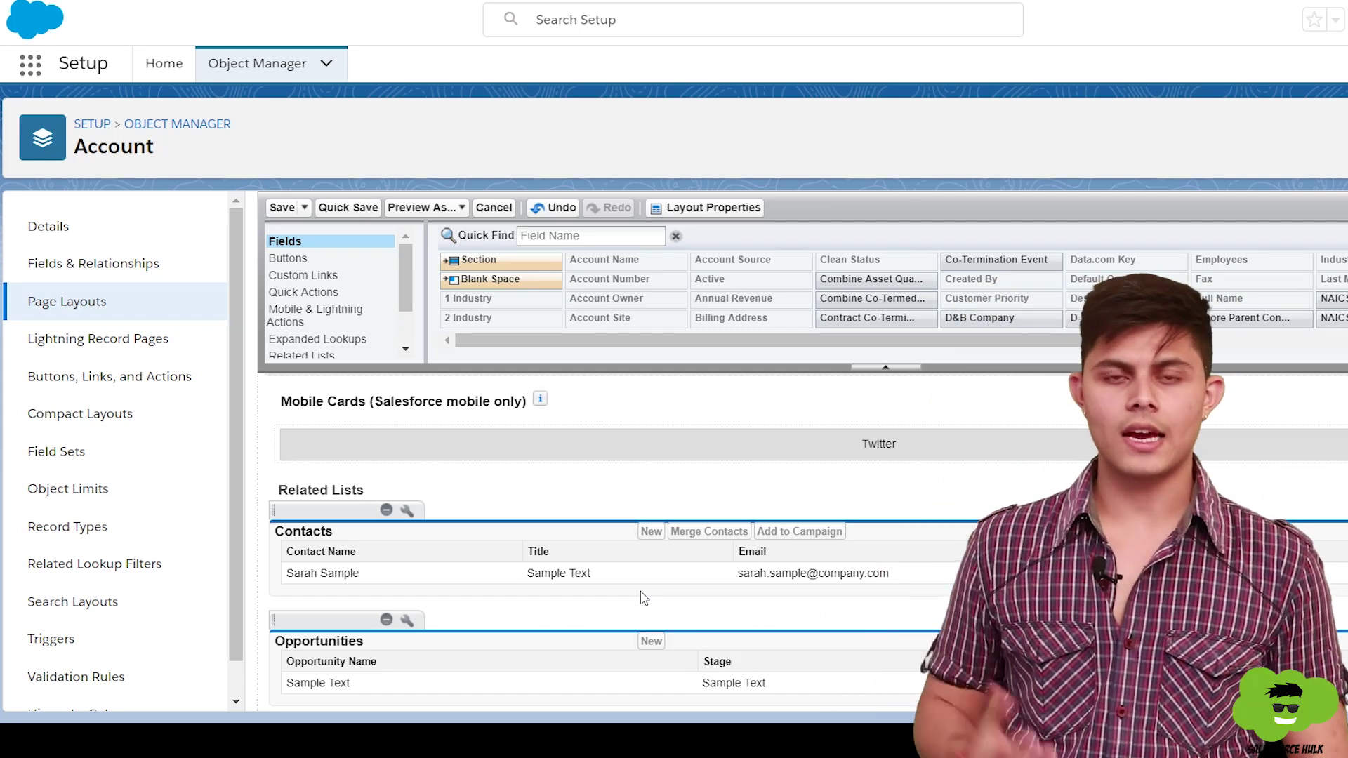
Remove the Open Activities and Activity History related lists from the layout
{"action": "scroll", "coordinate": [447, 580], "scroll_direction": "down", "scroll_amount": 8}
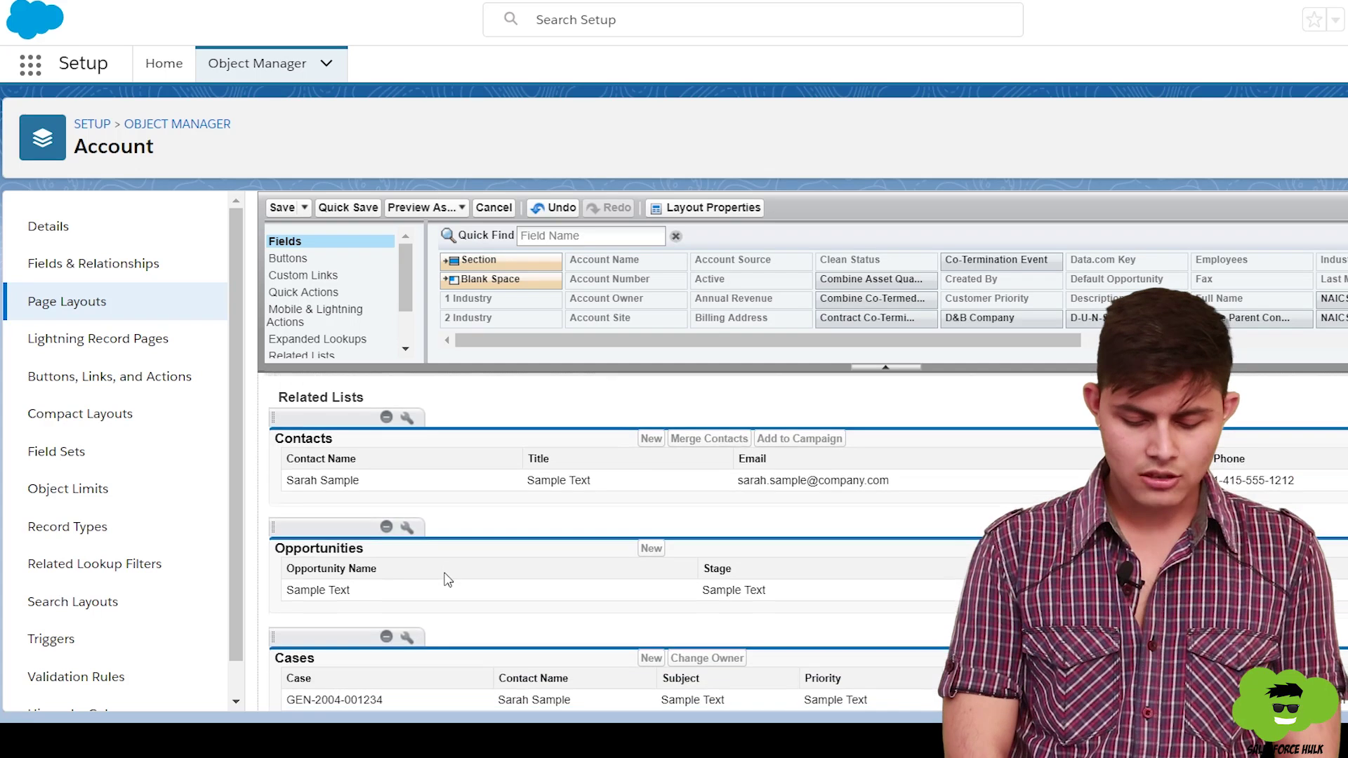
{"action": "scroll", "coordinate": [448, 580], "scroll_direction": "up", "scroll_amount": 3}
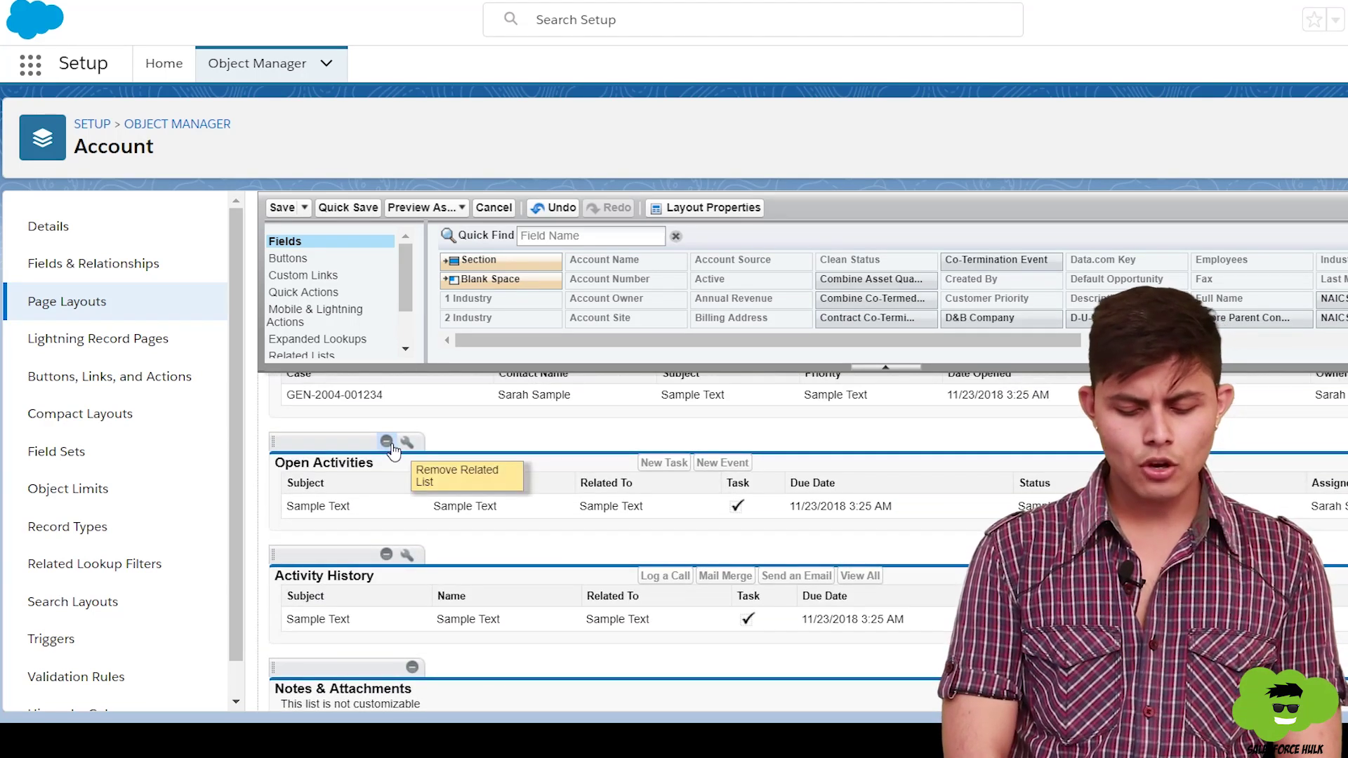
{"action": "left_click", "coordinate": [388, 443]}
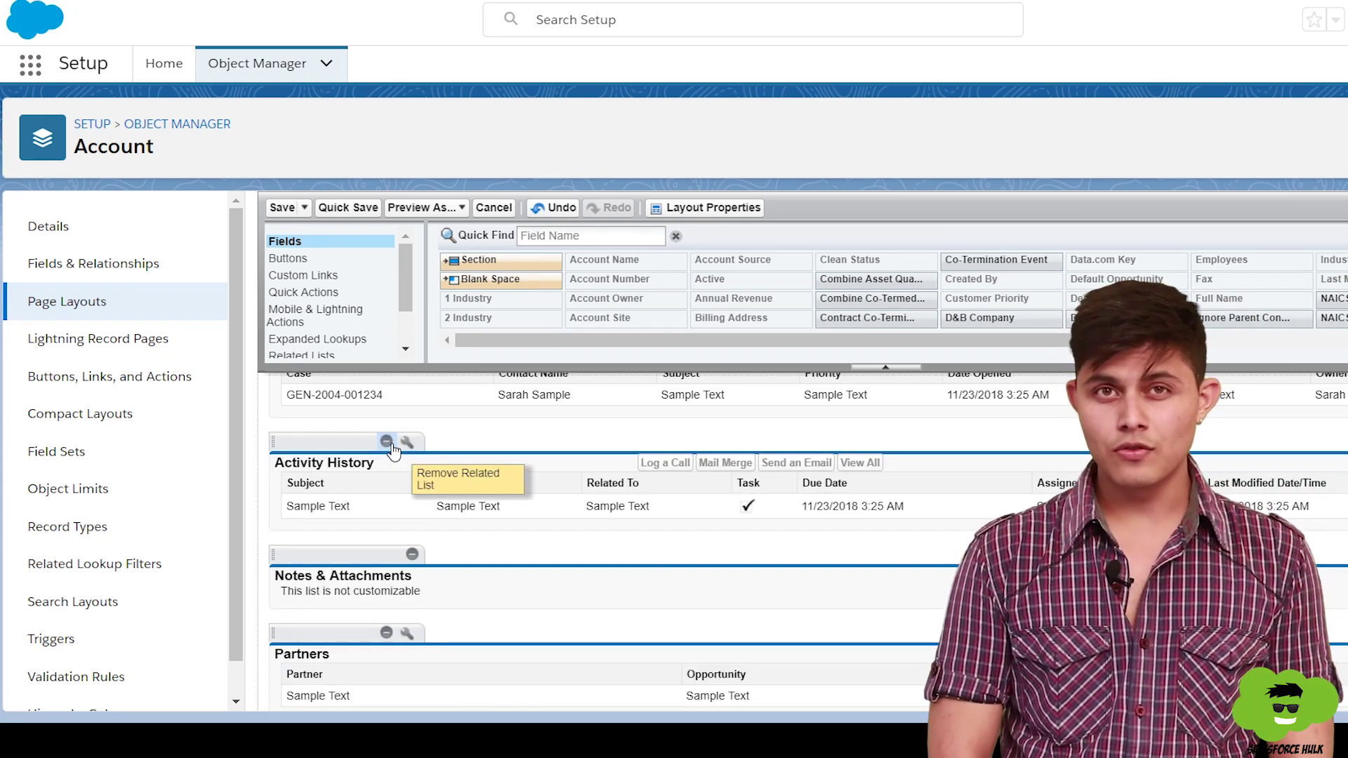
{"action": "left_click", "coordinate": [387, 443]}
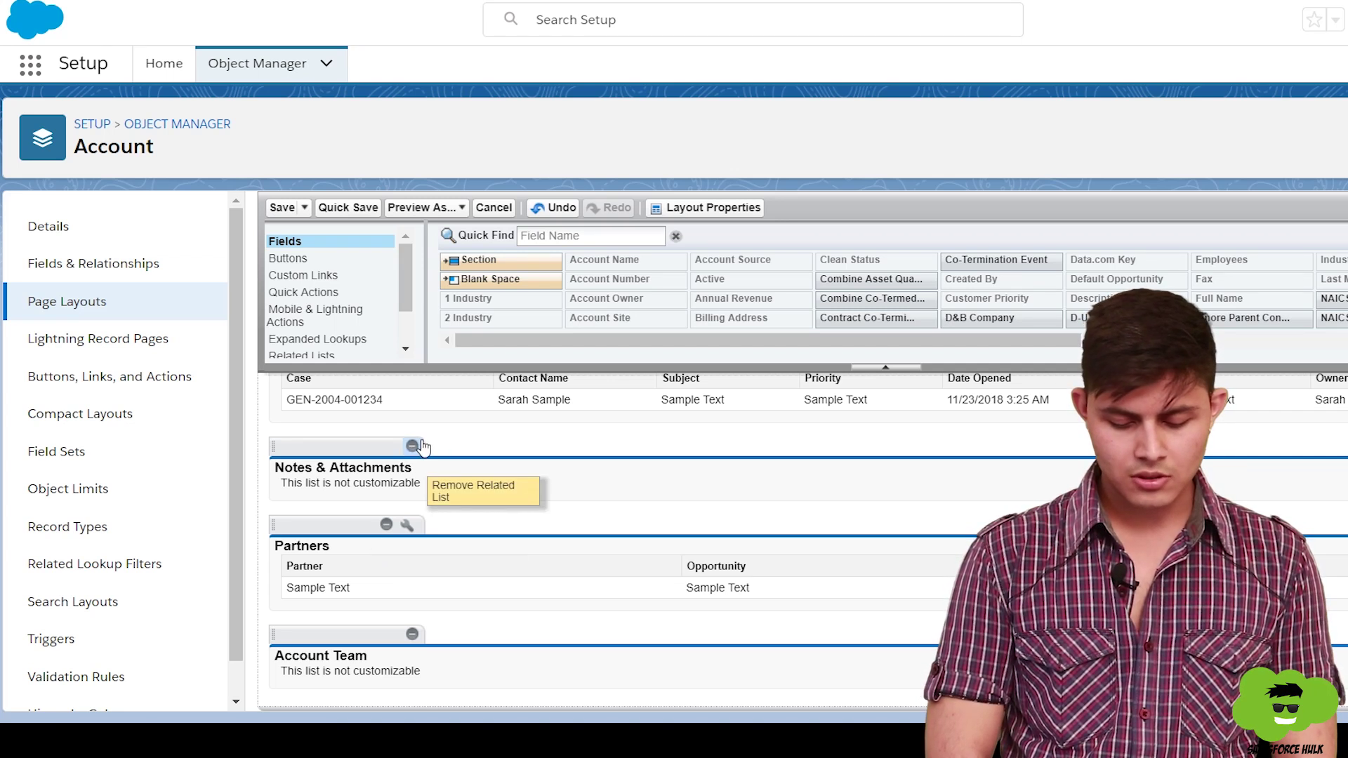
{"action": "scroll", "coordinate": [474, 554], "scroll_direction": "up", "scroll_amount": 5}
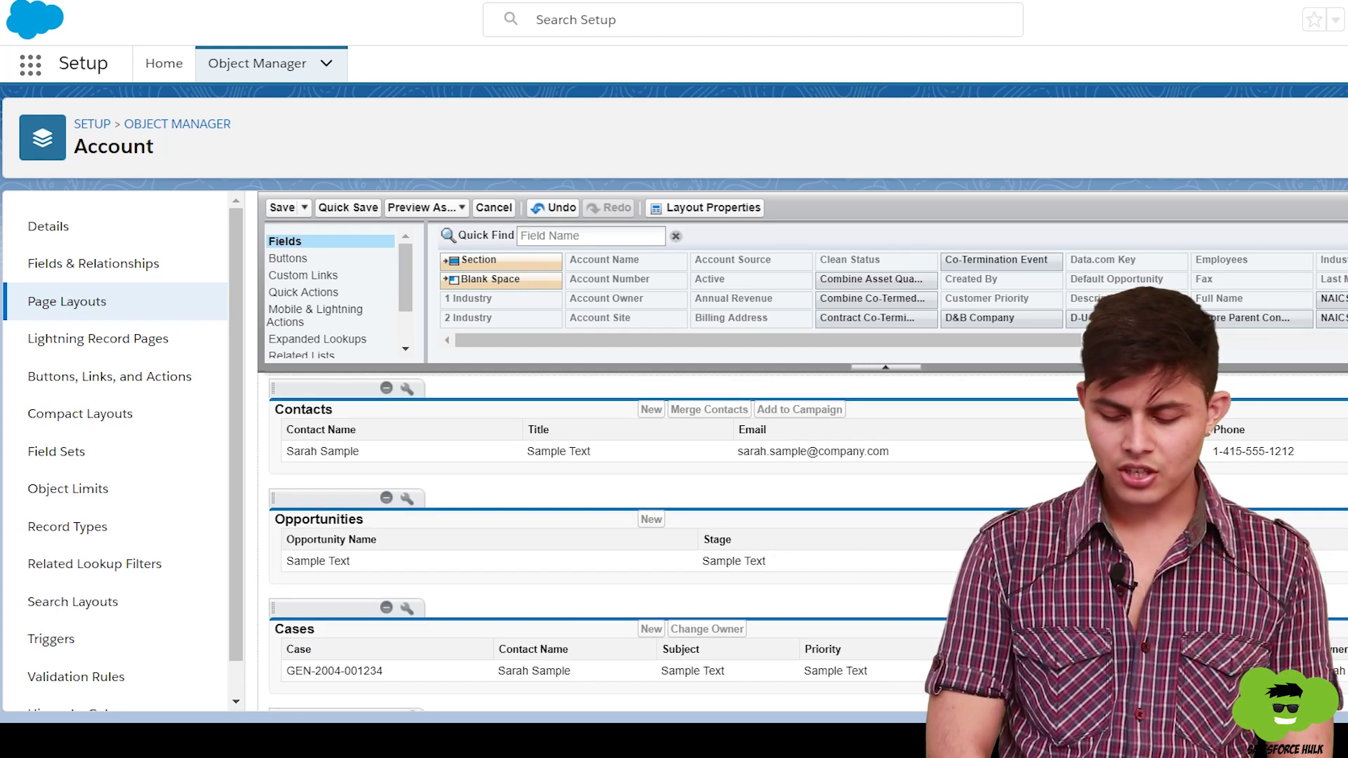
Add Next Step to the Opportunities related list columns, between Stage and Amount
{"action": "left_click", "coordinate": [406, 498]}
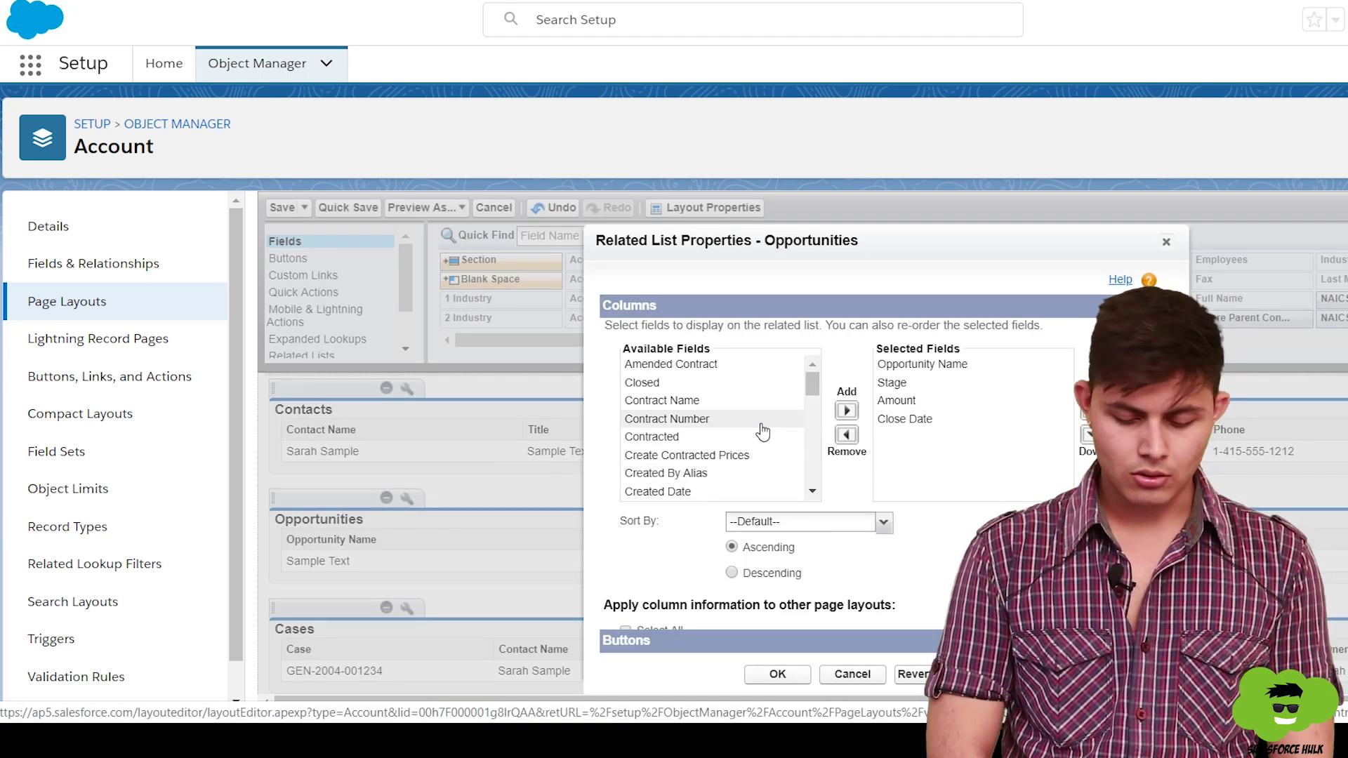
{"action": "scroll", "coordinate": [762, 432], "scroll_direction": "down", "scroll_amount": 2}
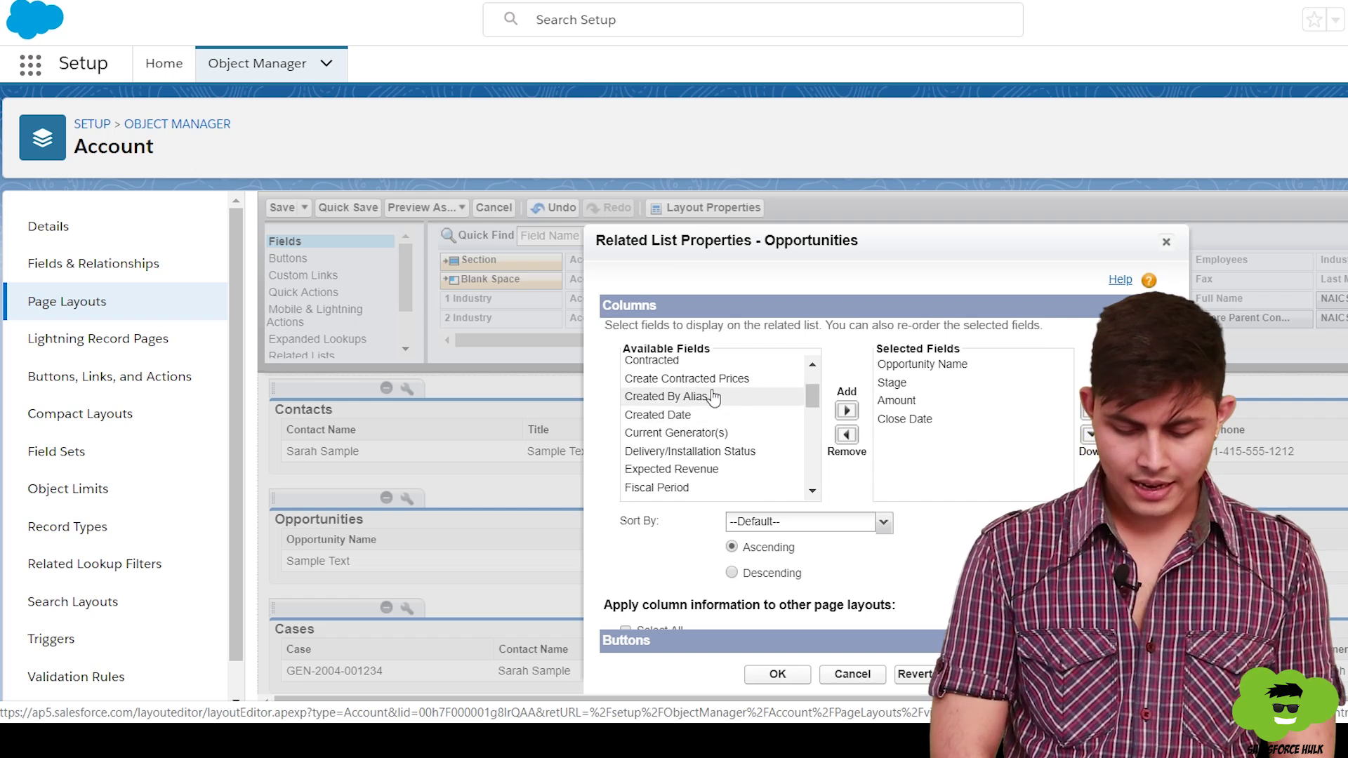
{"action": "scroll", "coordinate": [710, 407], "scroll_direction": "down", "scroll_amount": 2}
{"action": "scroll", "coordinate": [705, 417], "scroll_direction": "down", "scroll_amount": 3}
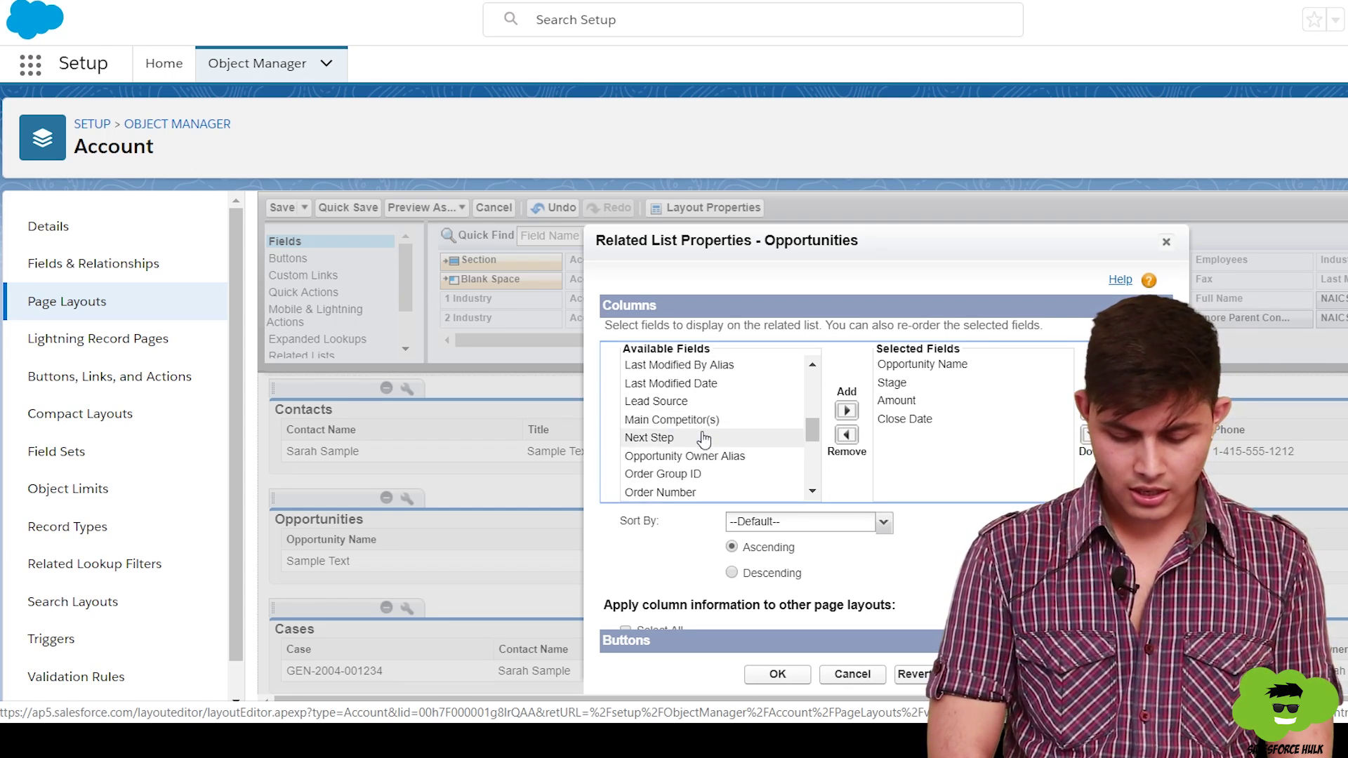
{"action": "left_click", "coordinate": [704, 439]}
{"action": "left_click", "coordinate": [847, 411]}
{"action": "left_click_drag", "start_coordinate": [945, 438], "coordinate": [945, 369]}
{"action": "left_click", "coordinate": [920, 394]}
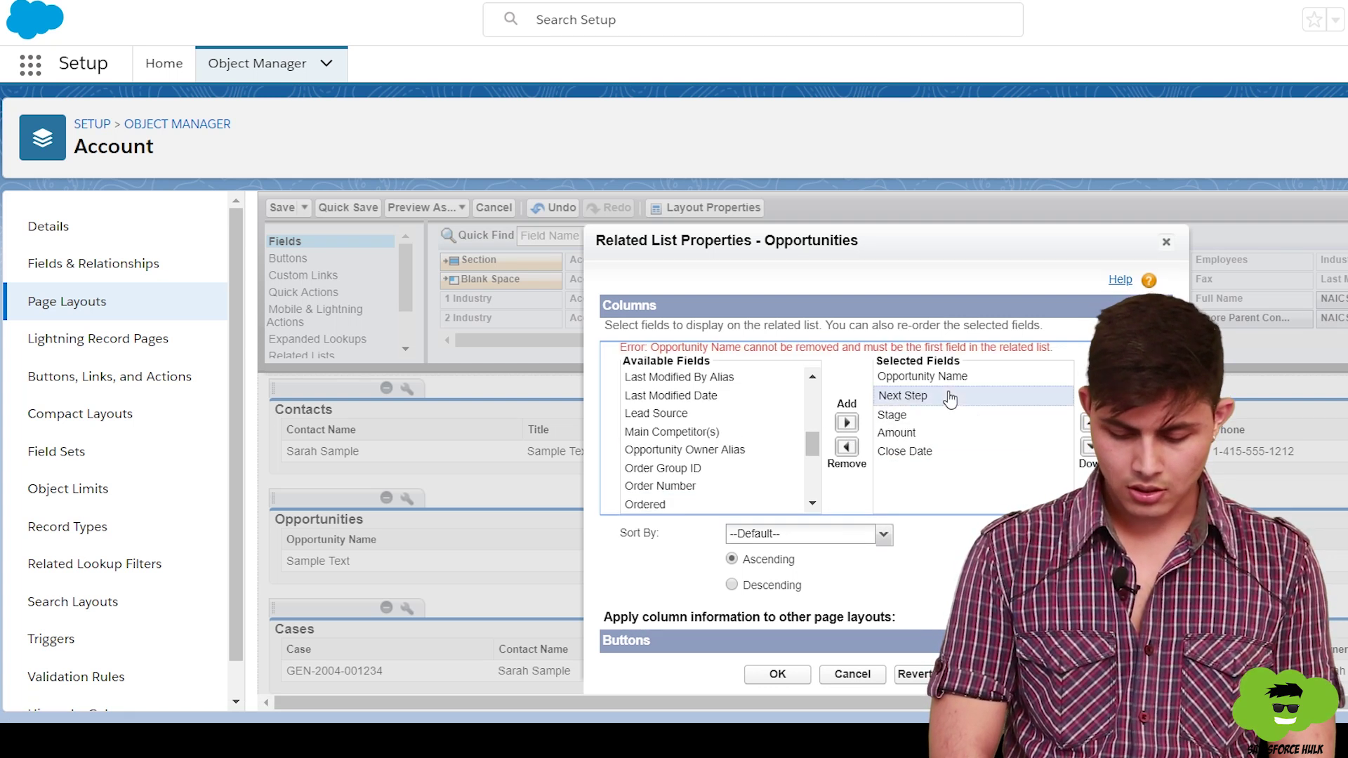
{"action": "left_click", "coordinate": [1088, 446]}
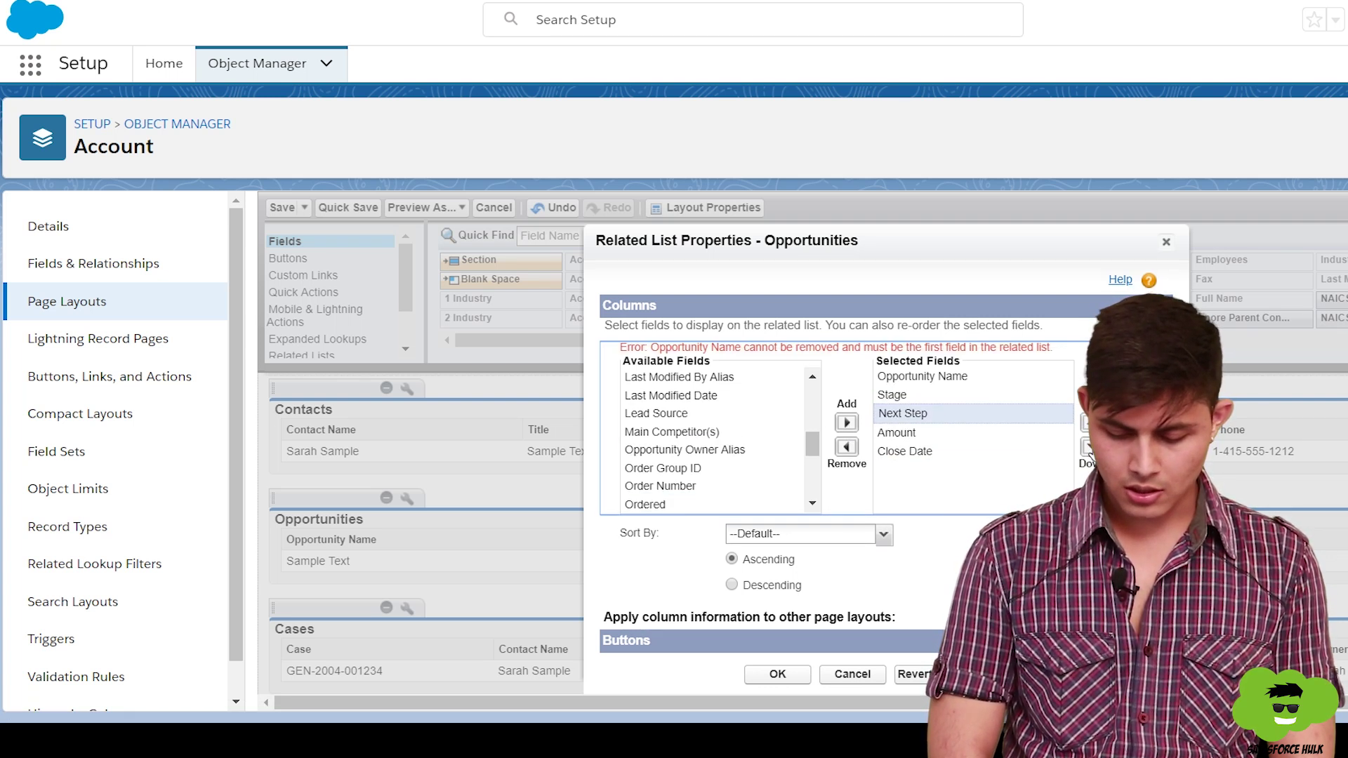
{"action": "left_click", "coordinate": [778, 675]}
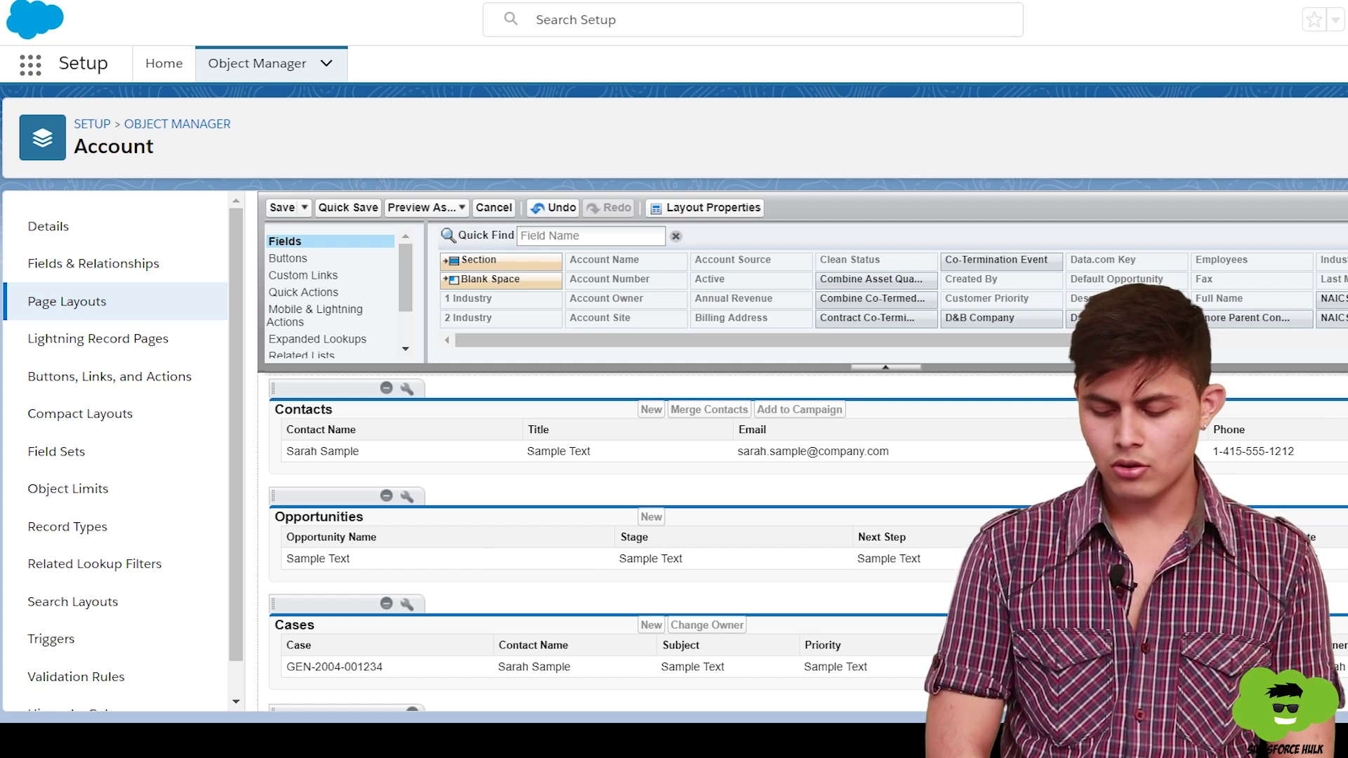
Add Verify with D&B to Custom Buttons and Submit for Approval to Standard Buttons, then override predefined Lightning actions
{"action": "left_click", "coordinate": [304, 259]}
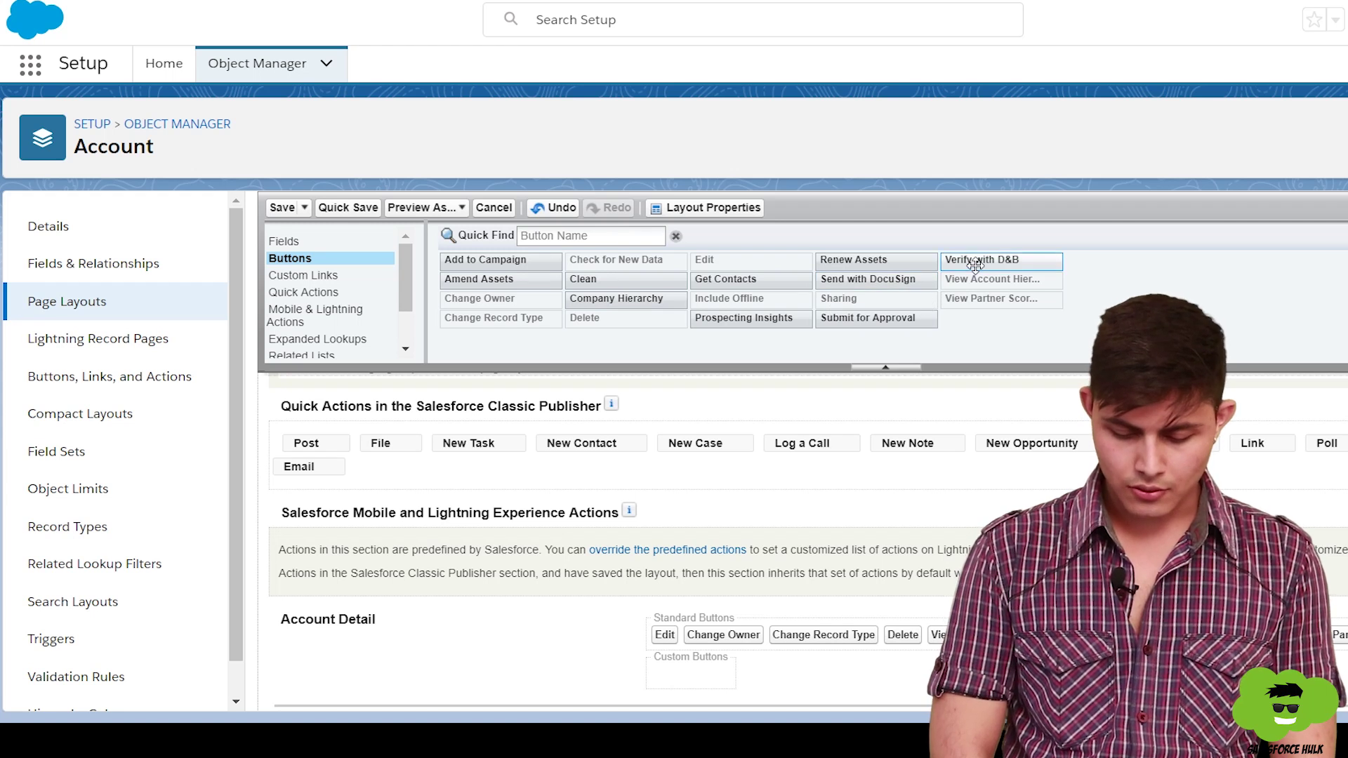
{"action": "left_click_drag", "start_coordinate": [978, 262], "coordinate": [685, 599]}
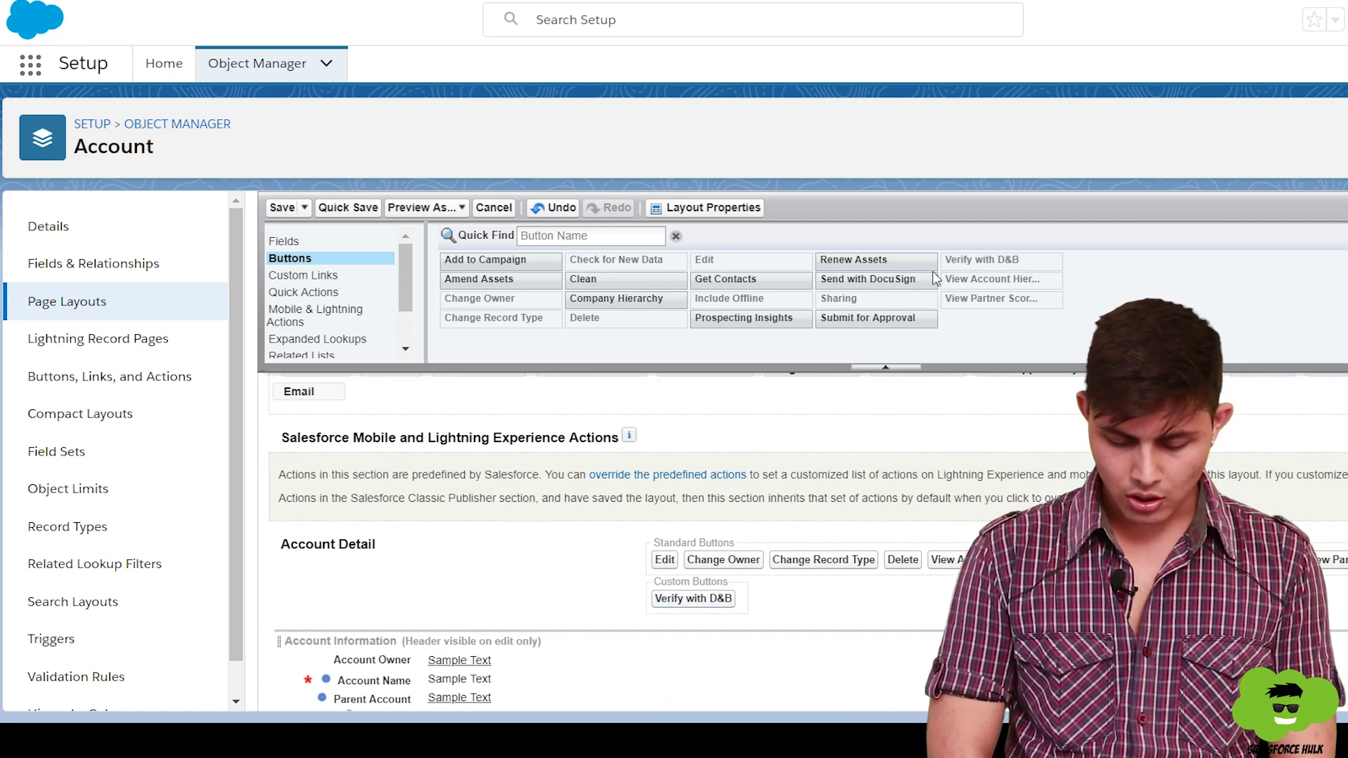
{"action": "left_click_drag", "start_coordinate": [896, 314], "coordinate": [687, 576]}
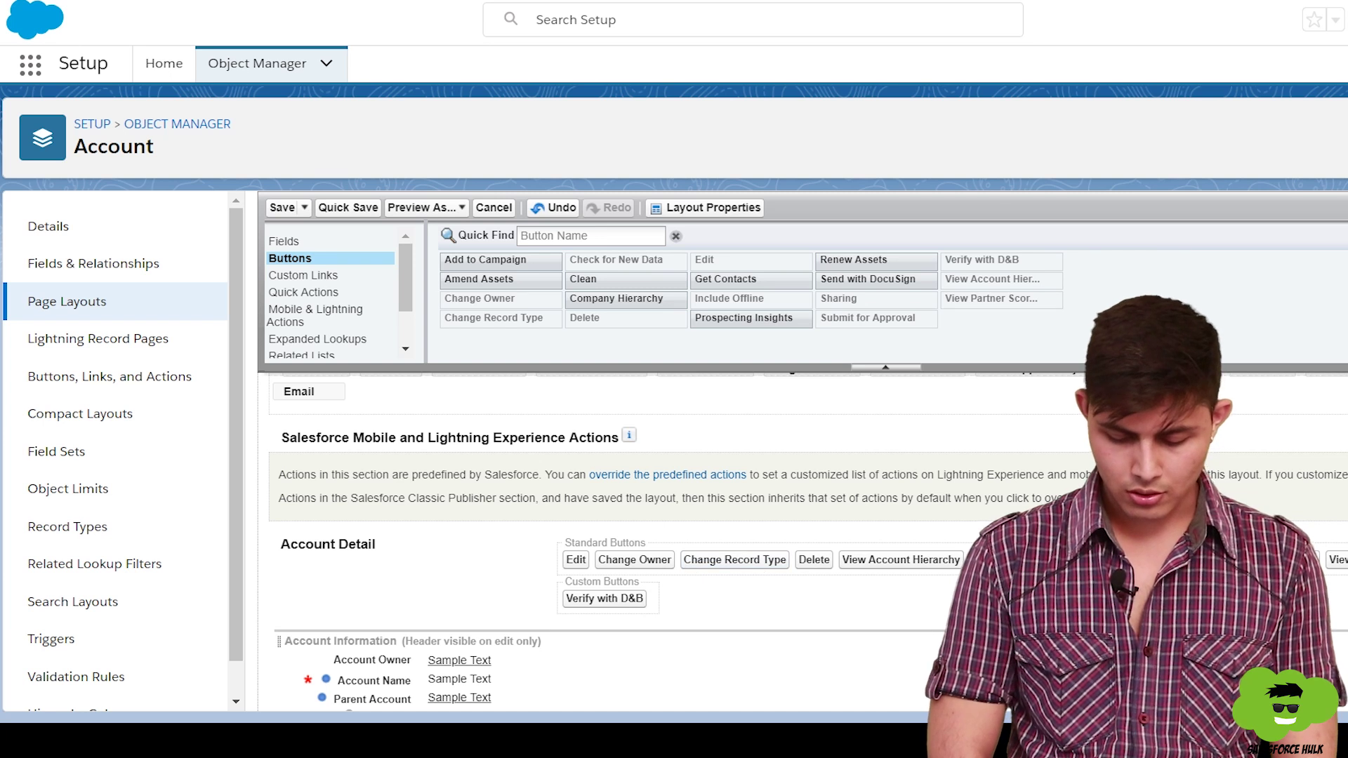
{"action": "scroll", "coordinate": [370, 332], "scroll_direction": "up", "scroll_amount": 3}
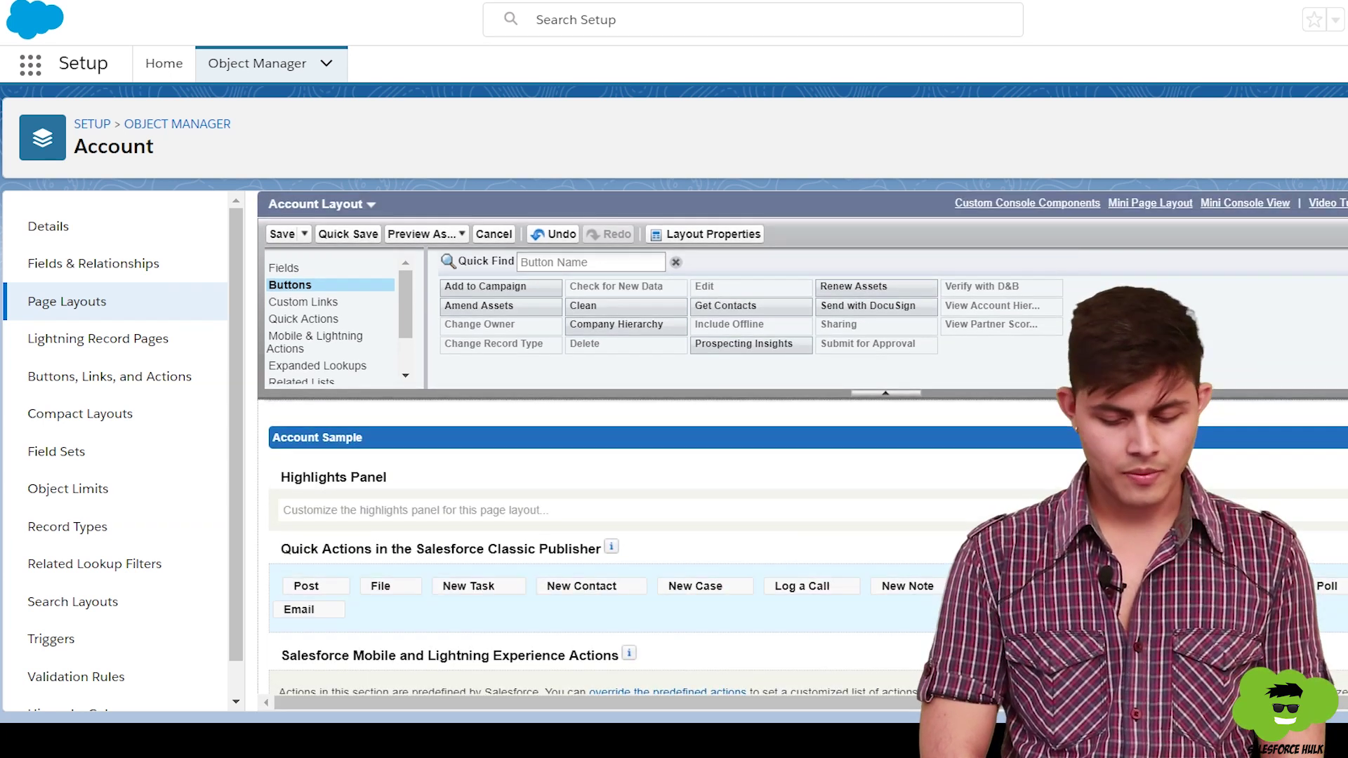
{"action": "scroll", "coordinate": [668, 497], "scroll_direction": "down", "scroll_amount": 3}
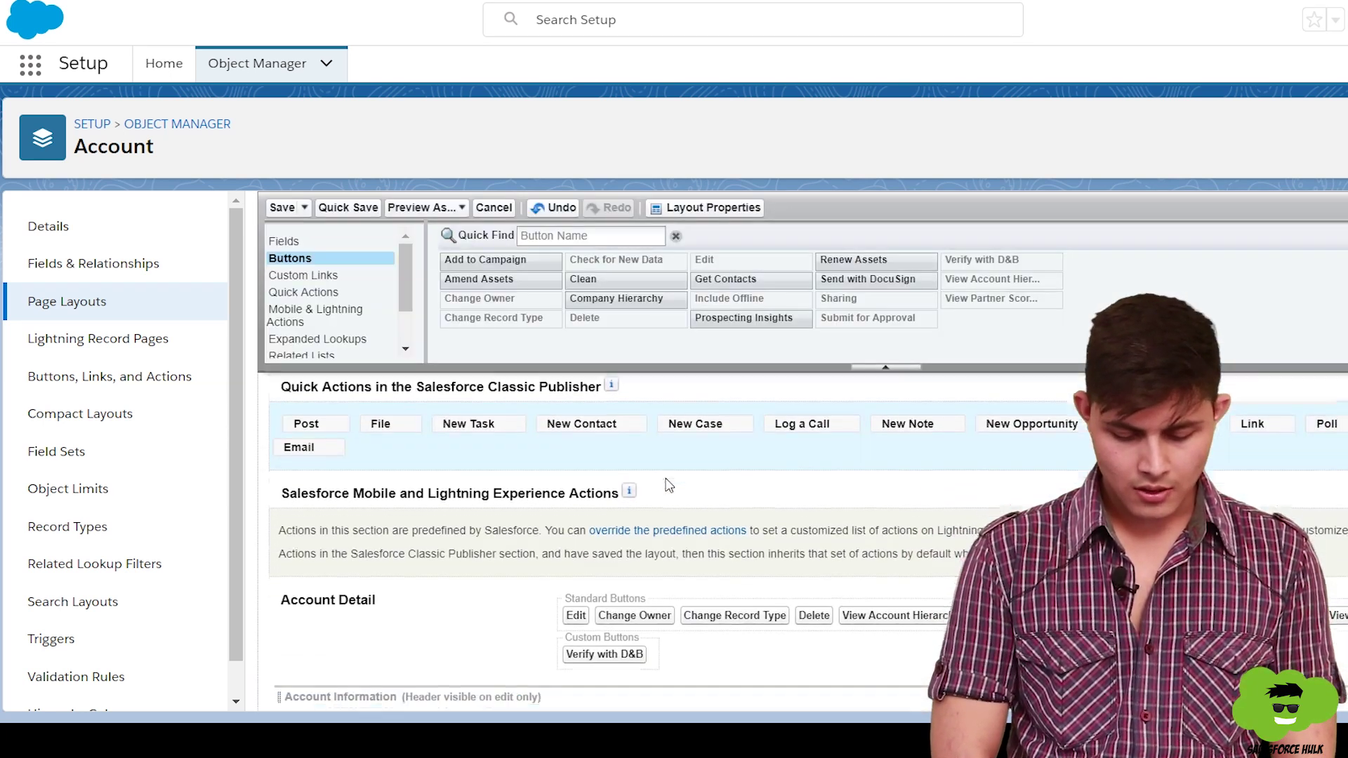
{"action": "left_click", "coordinate": [700, 486]}
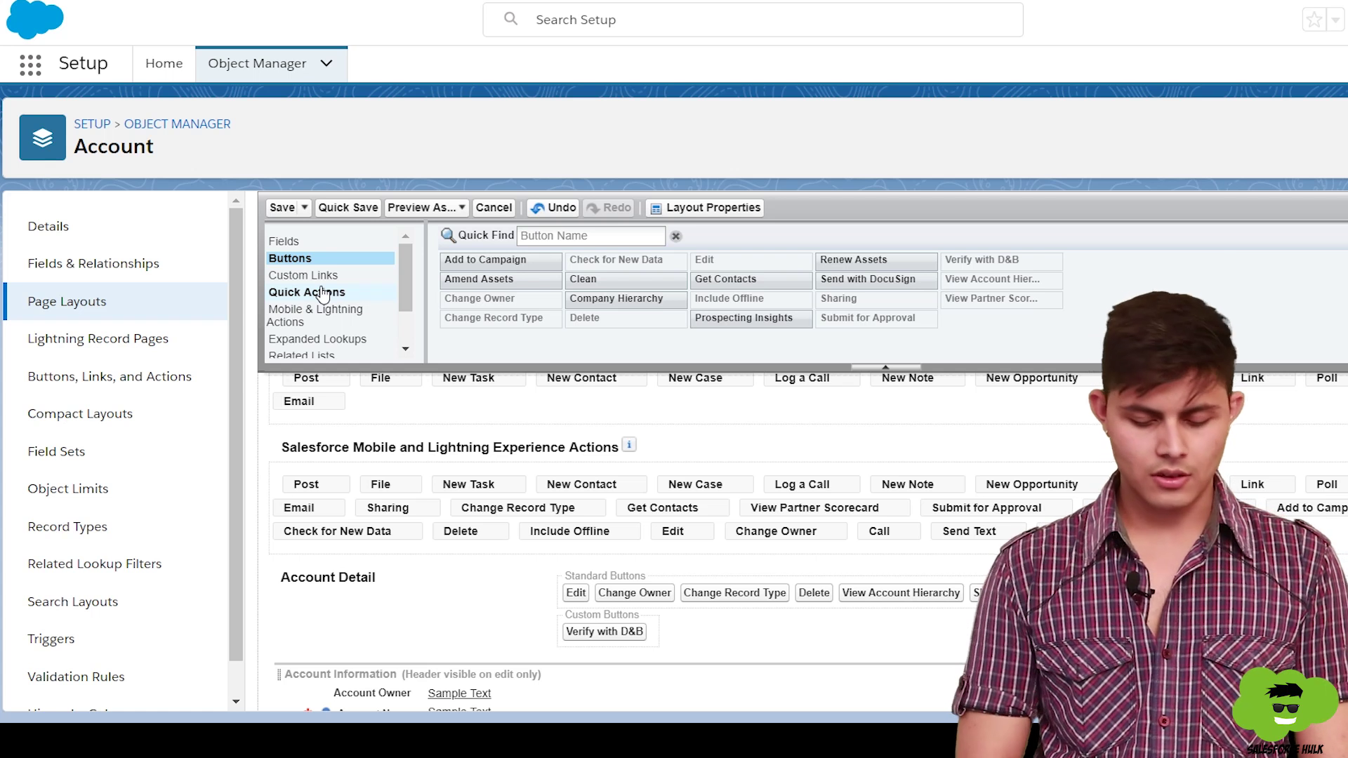
Add the New Account quick action right after File in the publisher, then save the Account Layout
{"action": "left_click", "coordinate": [323, 292]}
{"action": "left_click_drag", "start_coordinate": [602, 317], "coordinate": [632, 464]}
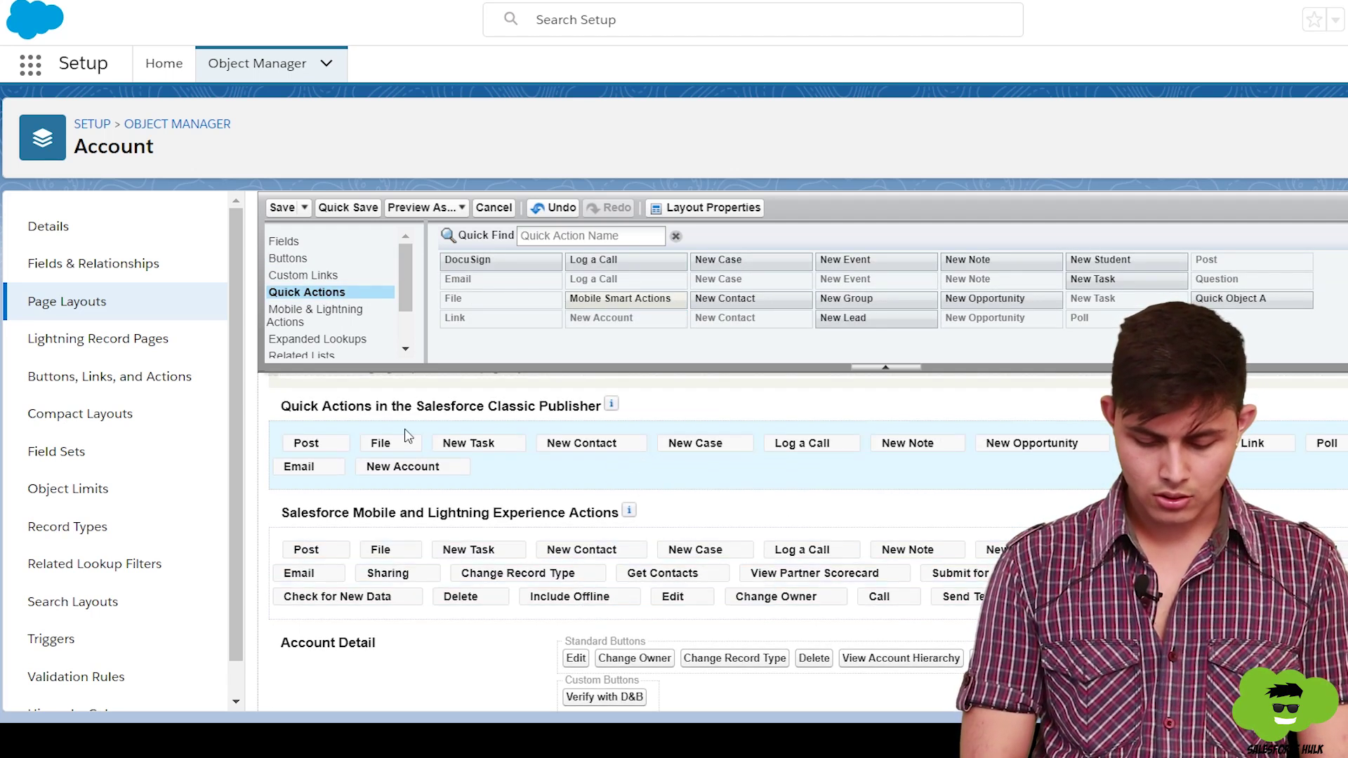
{"action": "left_click_drag", "start_coordinate": [409, 465], "coordinate": [438, 445]}
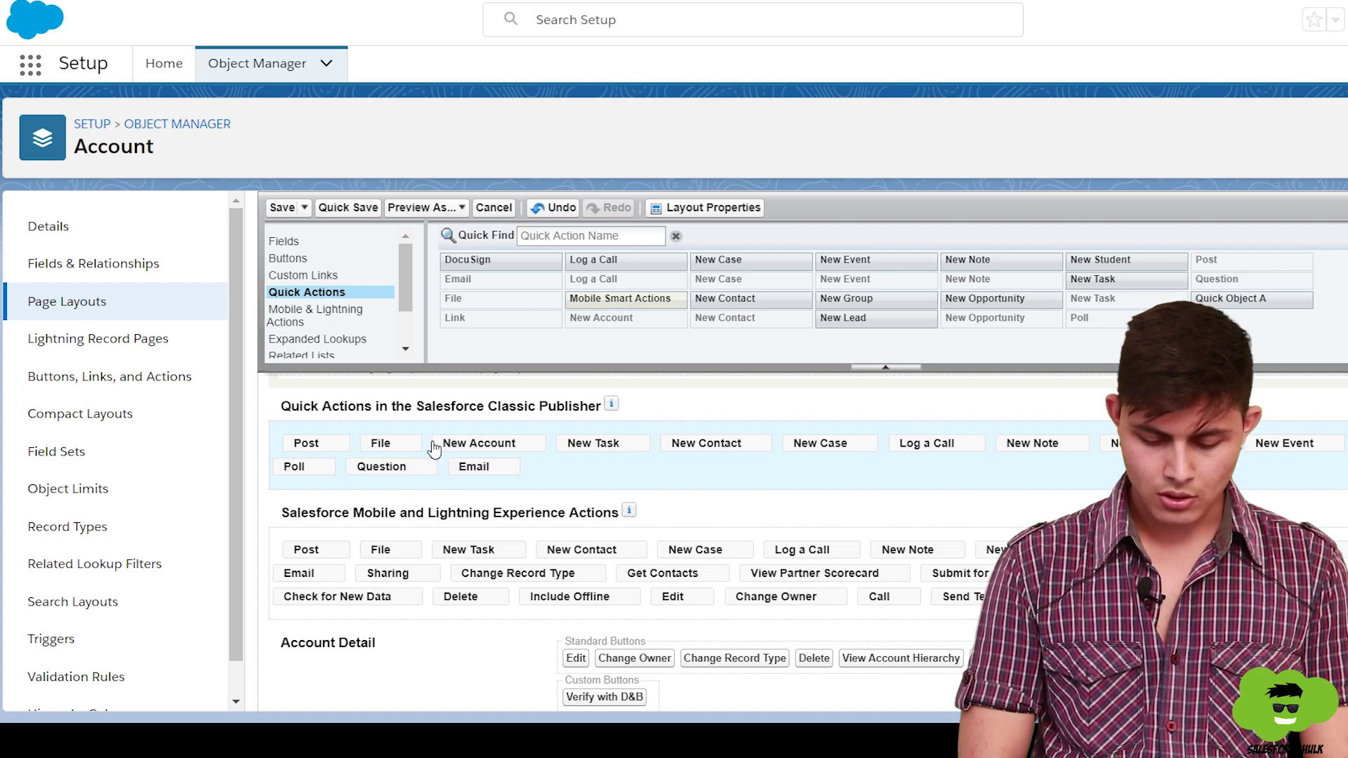
{"action": "scroll", "coordinate": [581, 494], "scroll_direction": "down", "scroll_amount": 10}
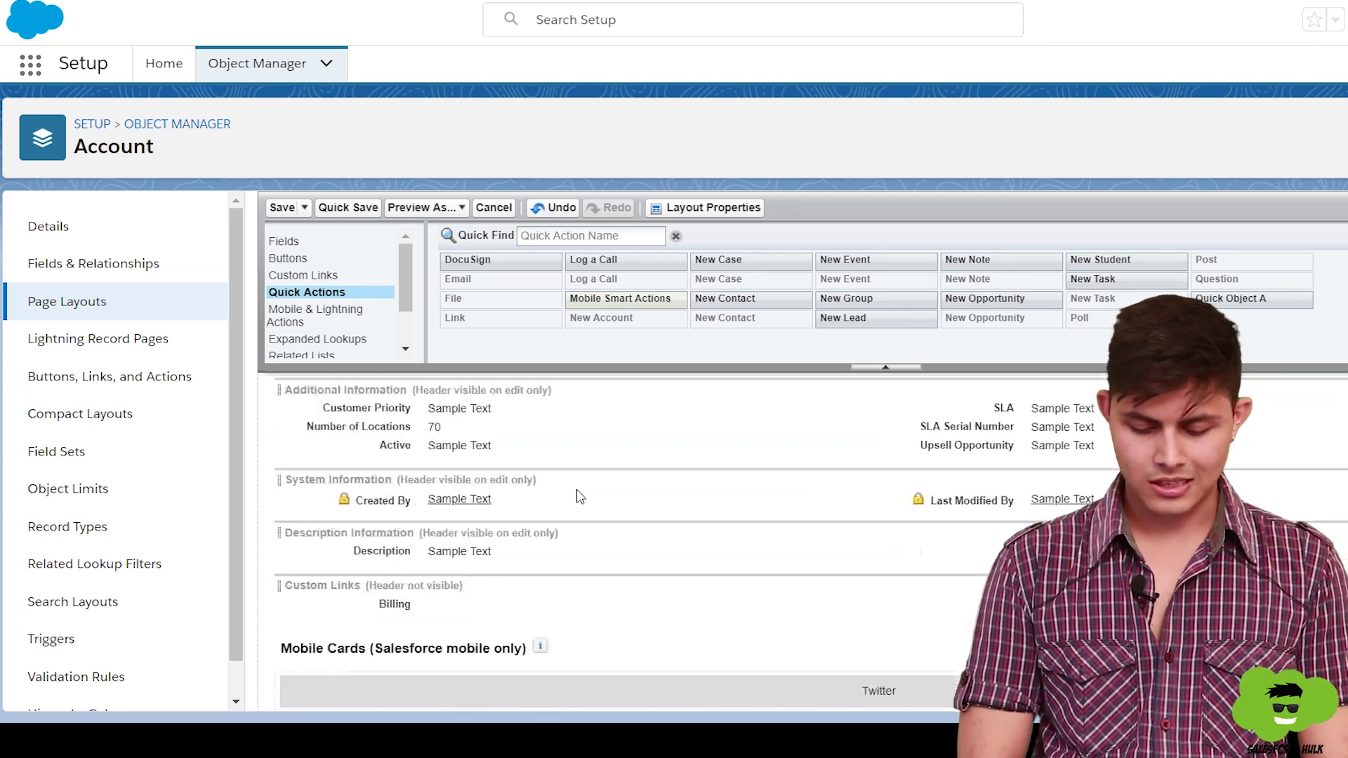
{"action": "scroll", "coordinate": [580, 496], "scroll_direction": "up", "scroll_amount": 15}
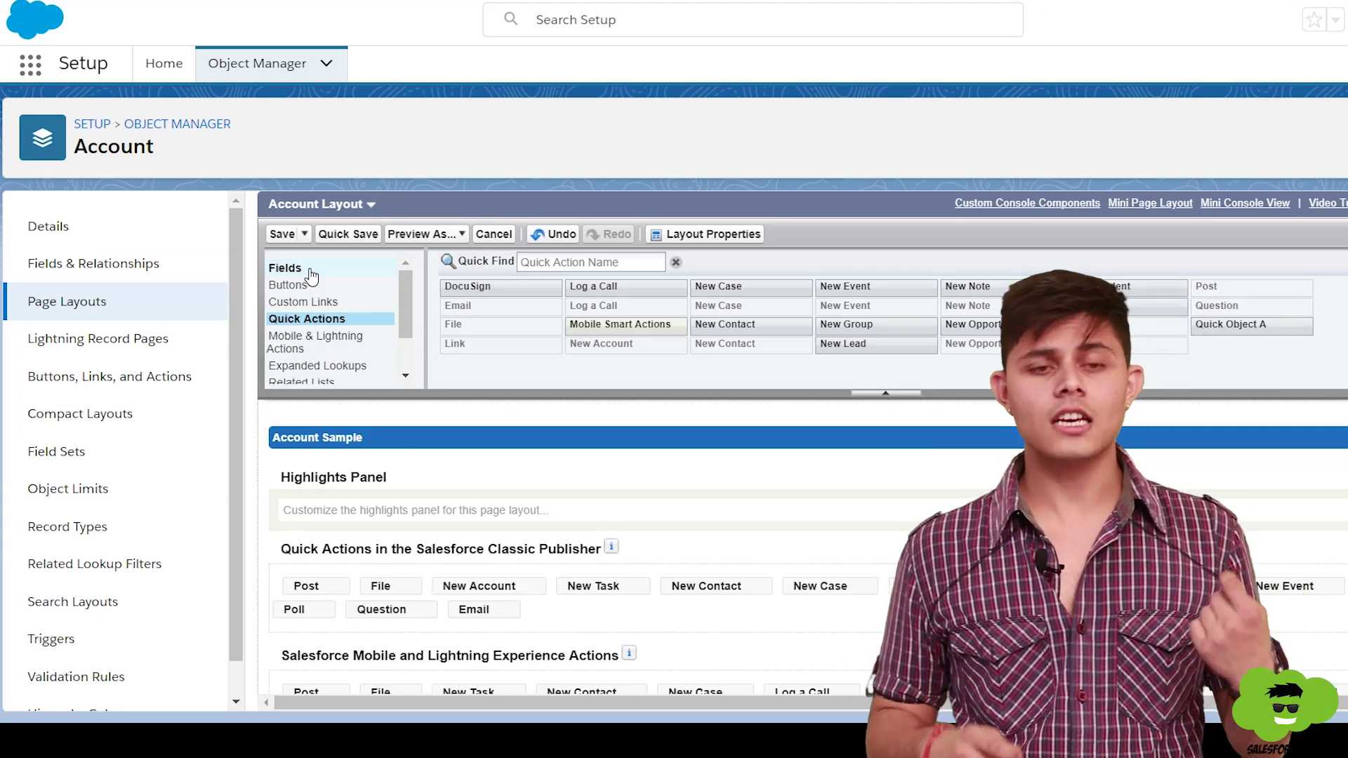
{"action": "left_click", "coordinate": [281, 239]}
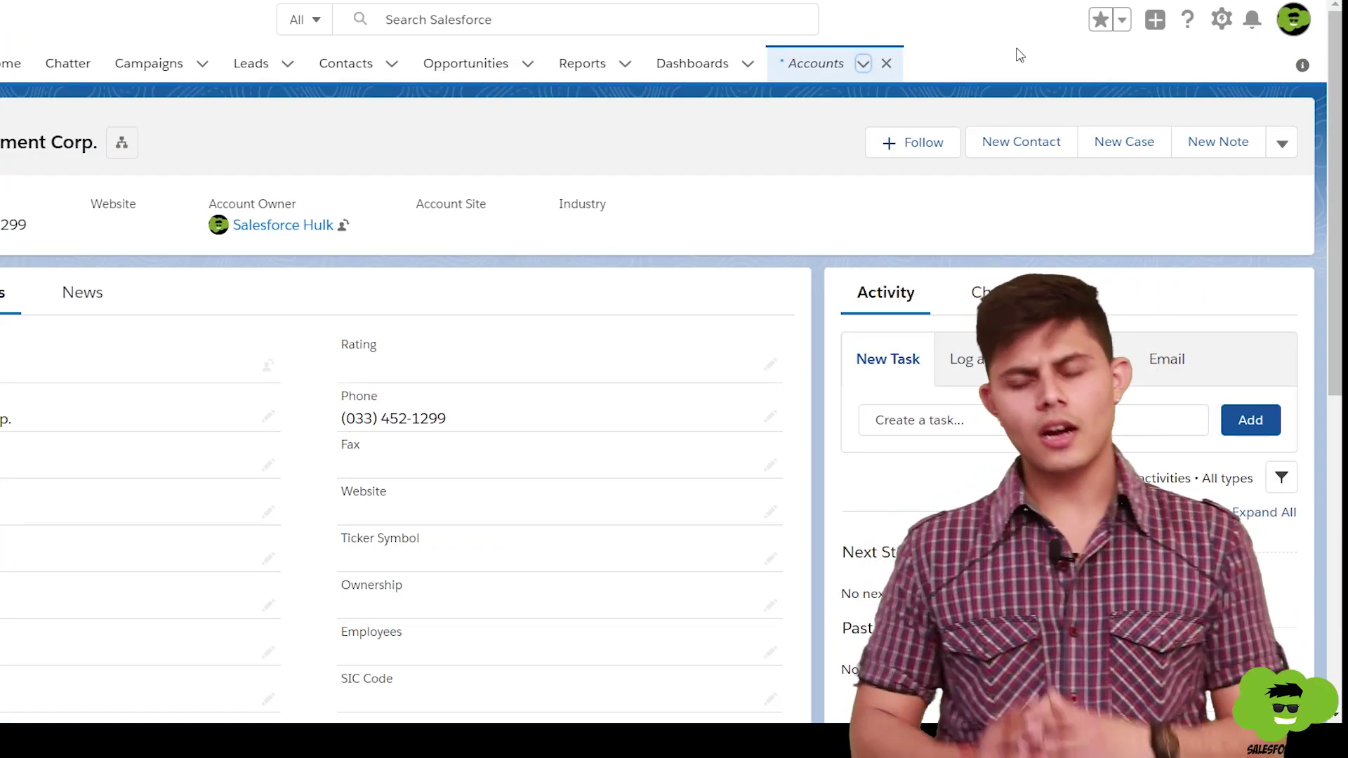
Open a blank New Account form from the Accounts tab and locate the required Type field
{"action": "left_click", "coordinate": [860, 75]}
{"action": "left_click", "coordinate": [863, 69]}
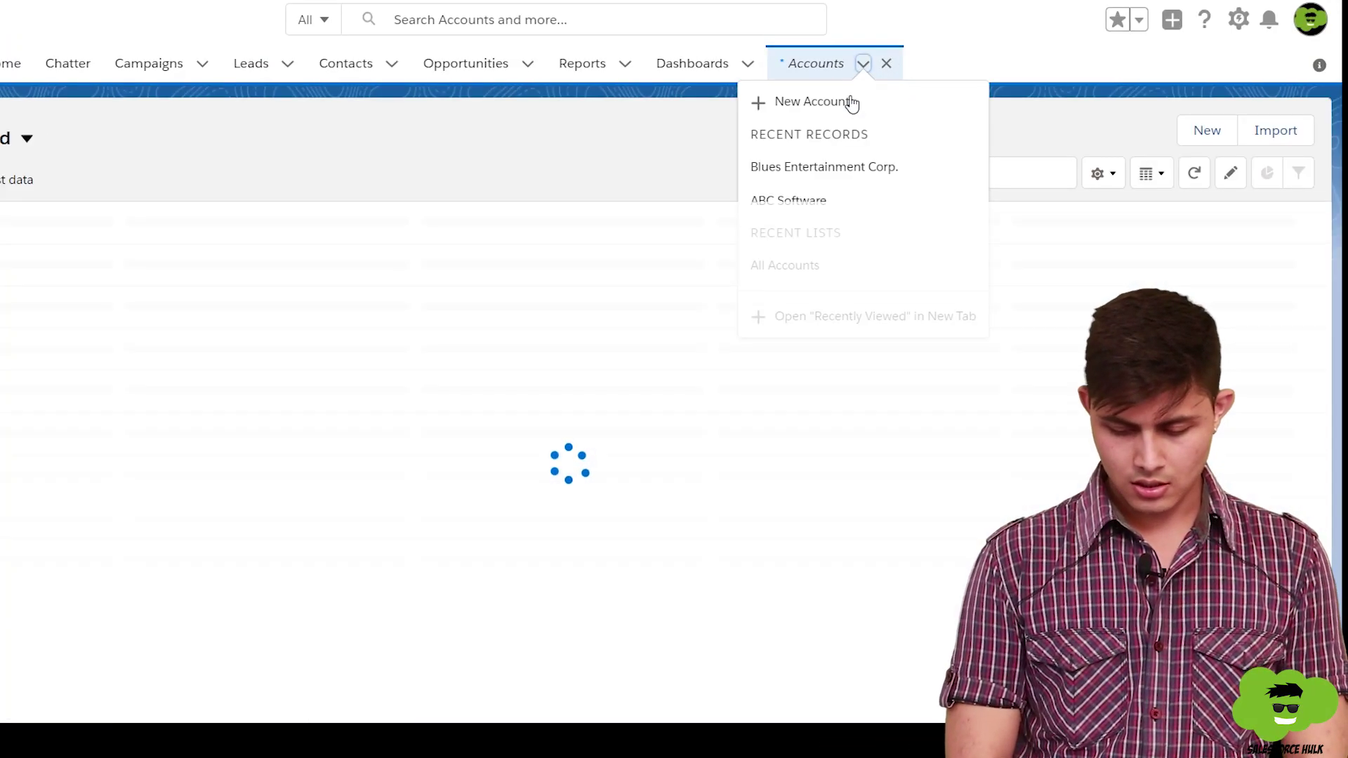
{"action": "left_click", "coordinate": [851, 101]}
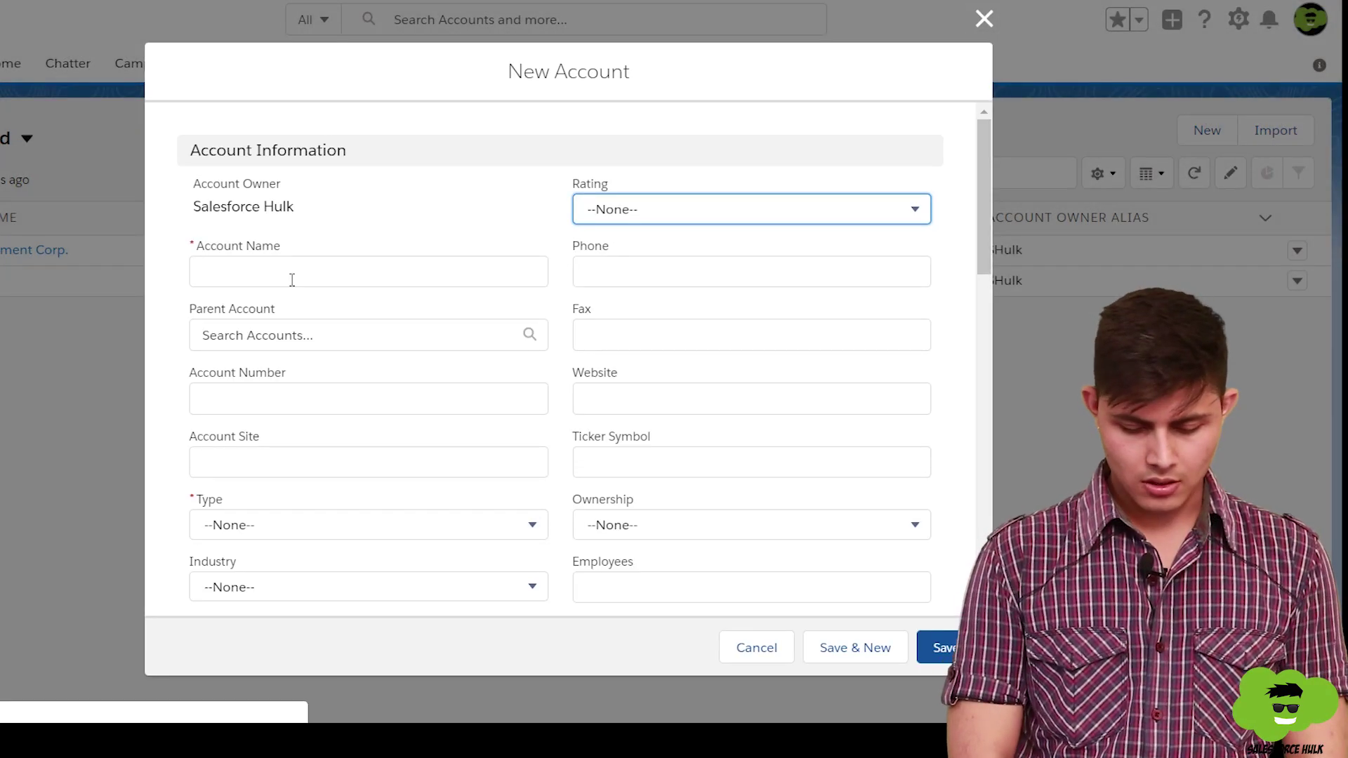
{"action": "scroll", "coordinate": [410, 302], "scroll_direction": "down", "scroll_amount": 2}
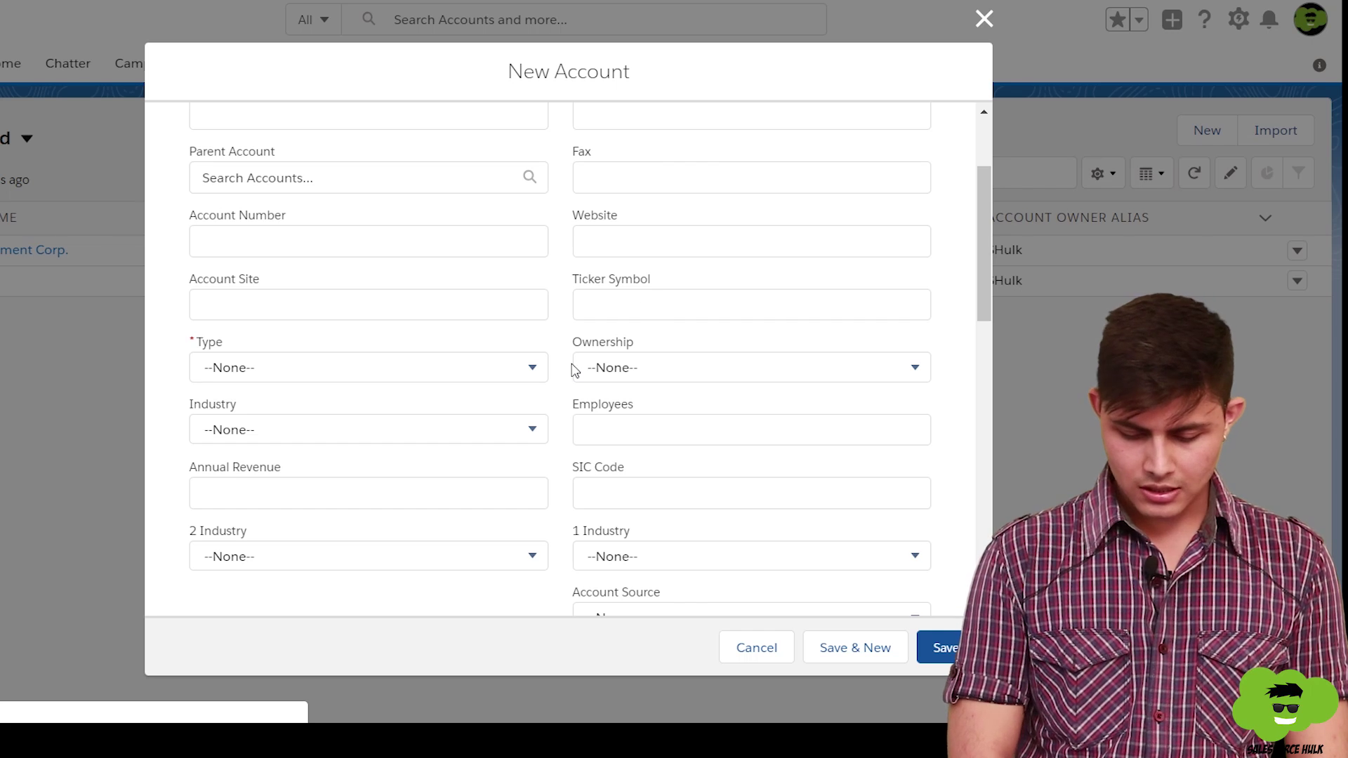
{"action": "scroll", "coordinate": [575, 370], "scroll_direction": "down", "scroll_amount": 2}
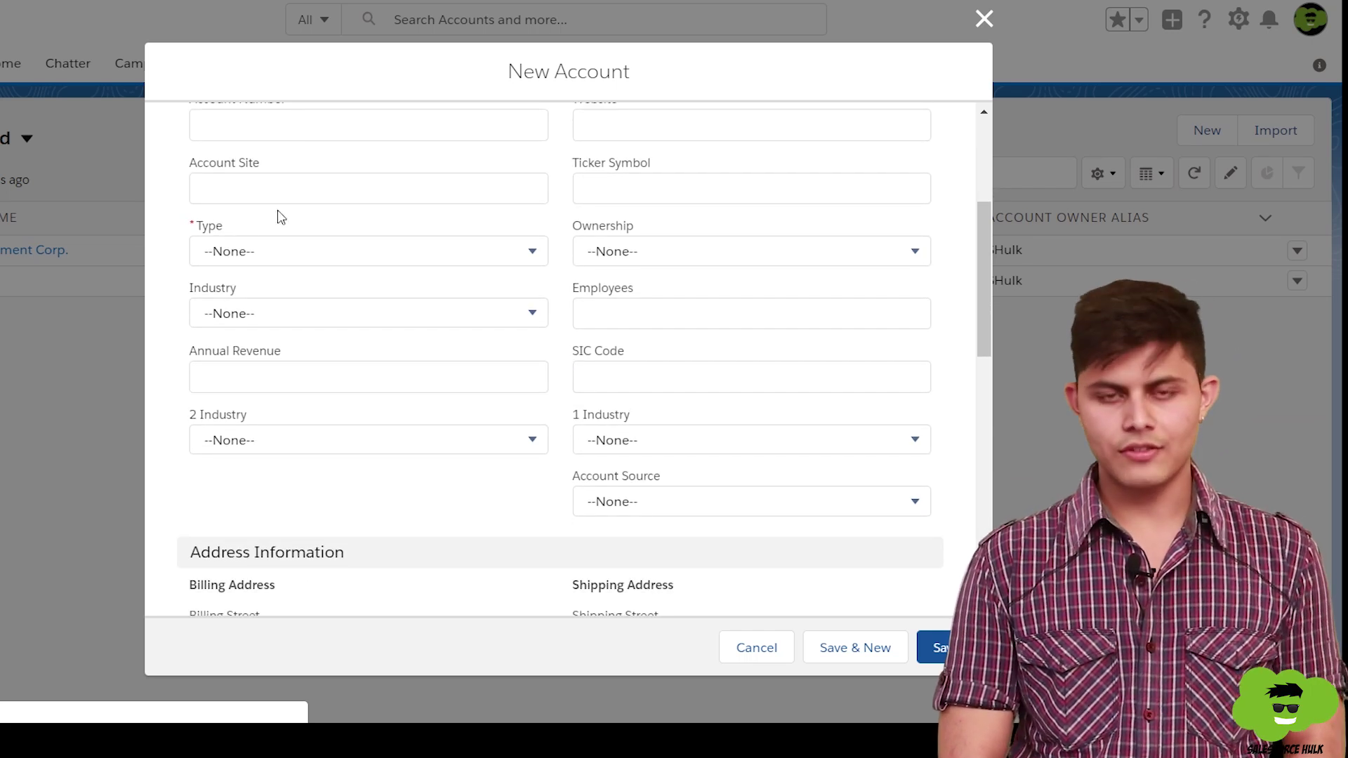
{"action": "double_click", "coordinate": [209, 225]}
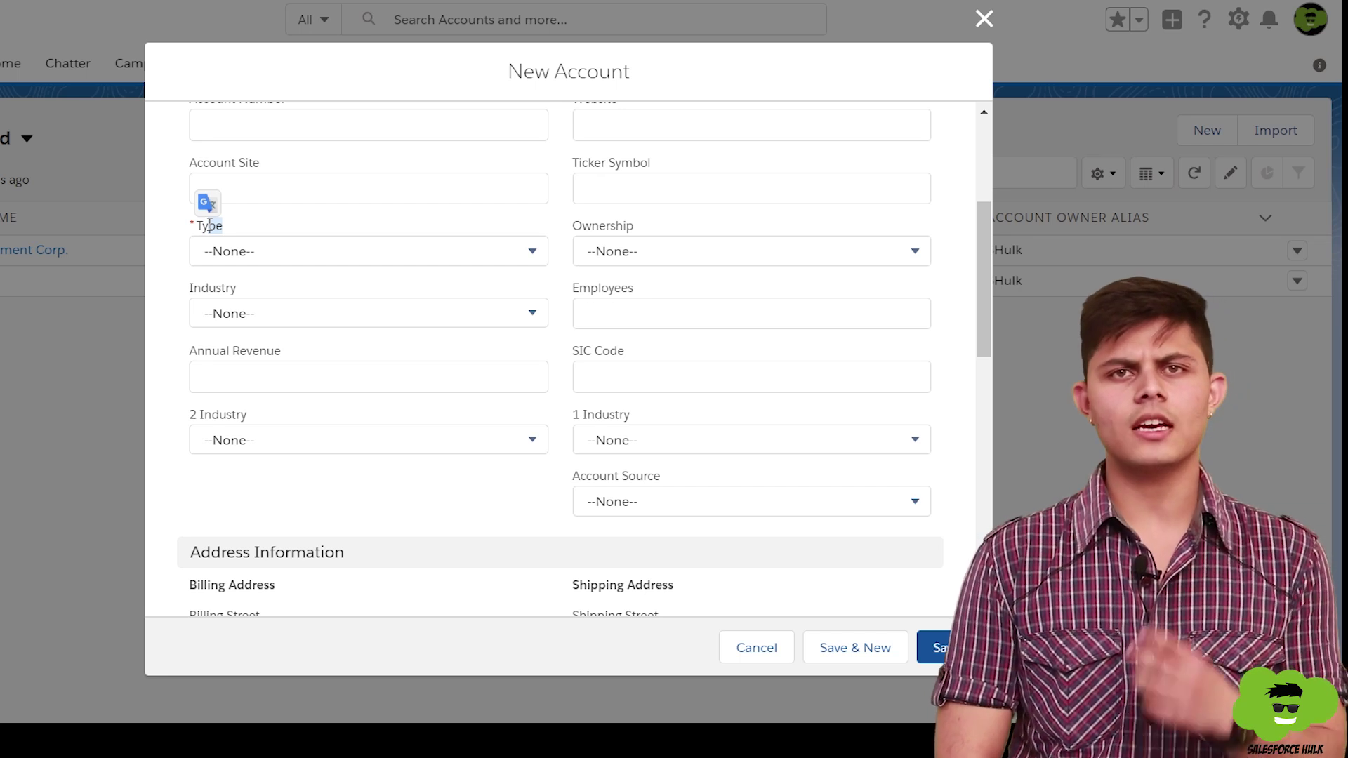
Scroll down to check the new Extra info section, then return to the Account Name field
{"action": "scroll", "coordinate": [497, 307], "scroll_direction": "up", "scroll_amount": 3}
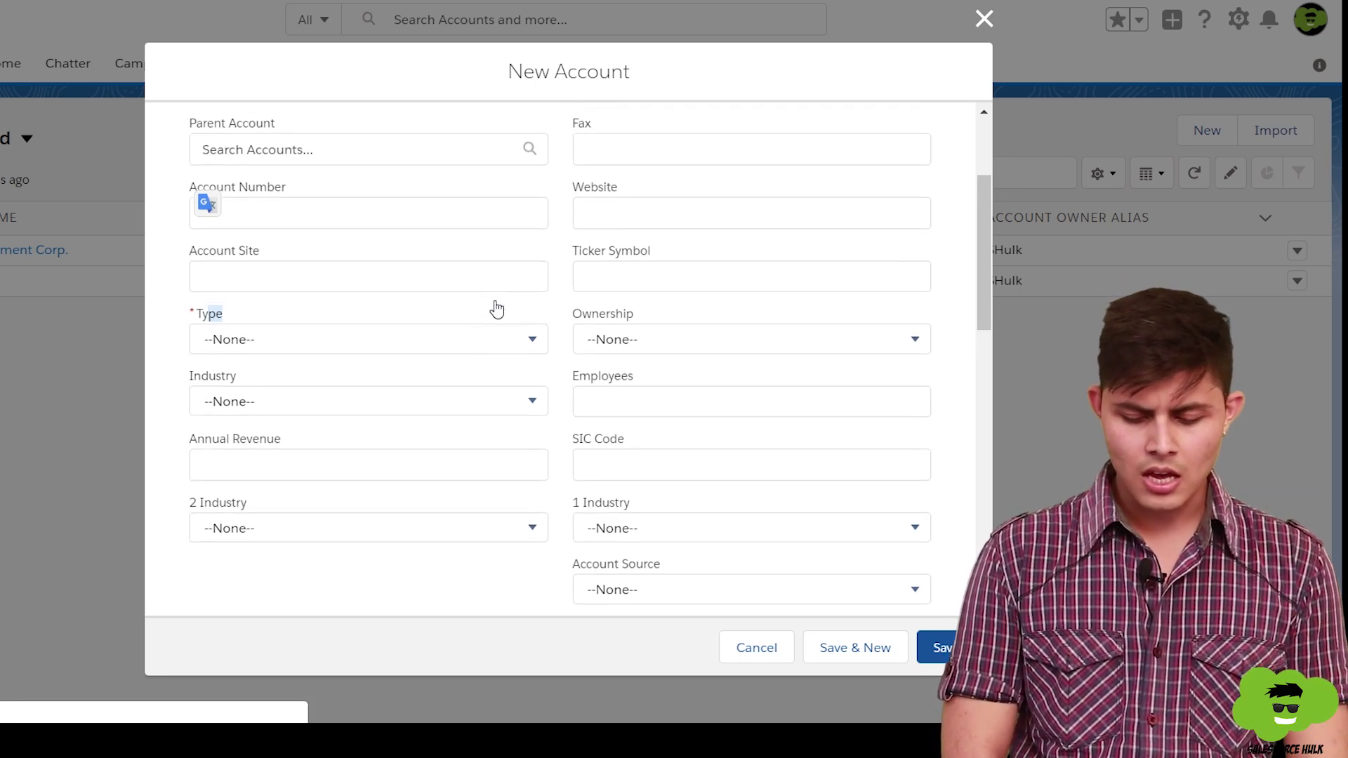
{"action": "scroll", "coordinate": [496, 307], "scroll_direction": "up", "scroll_amount": 2}
{"action": "scroll", "coordinate": [497, 307], "scroll_direction": "down", "scroll_amount": 2}
{"action": "scroll", "coordinate": [496, 307], "scroll_direction": "down", "scroll_amount": 1}
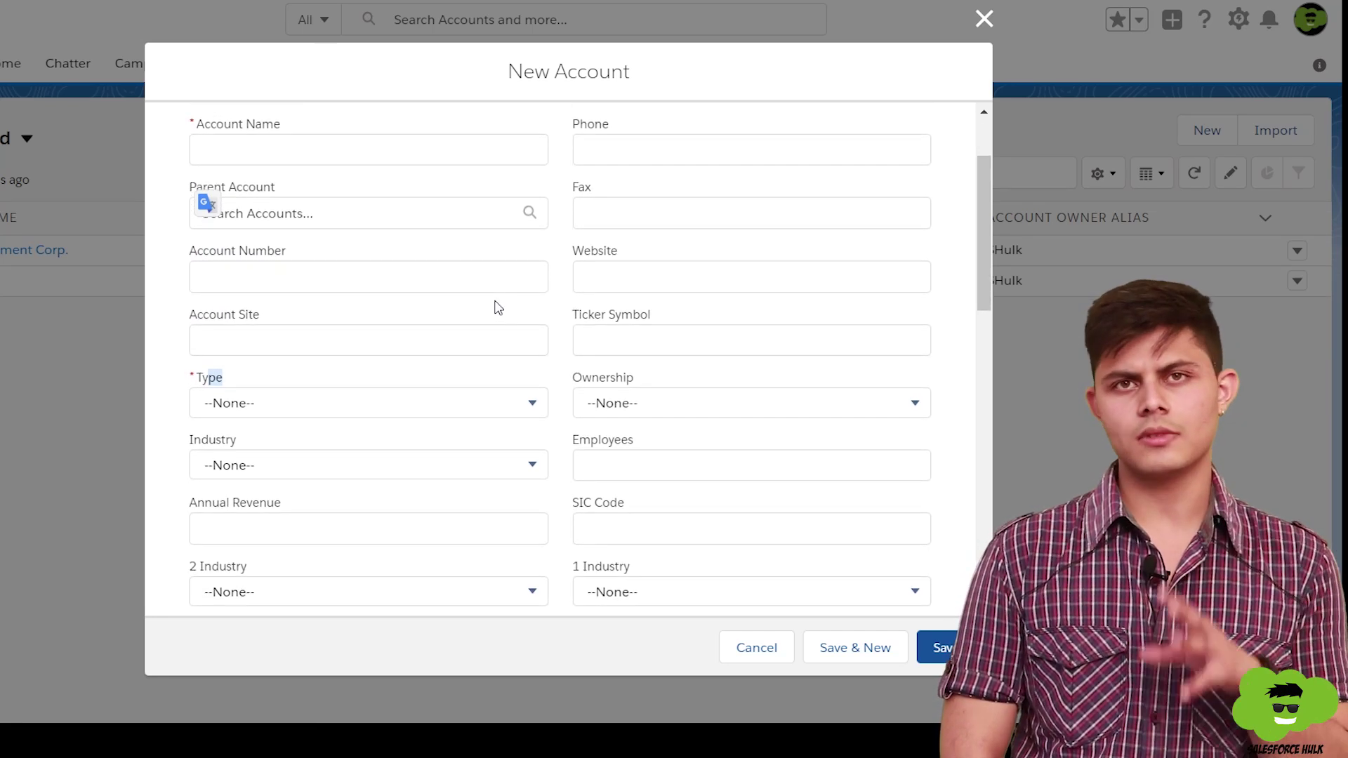
{"action": "scroll", "coordinate": [499, 306], "scroll_direction": "down", "scroll_amount": 3}
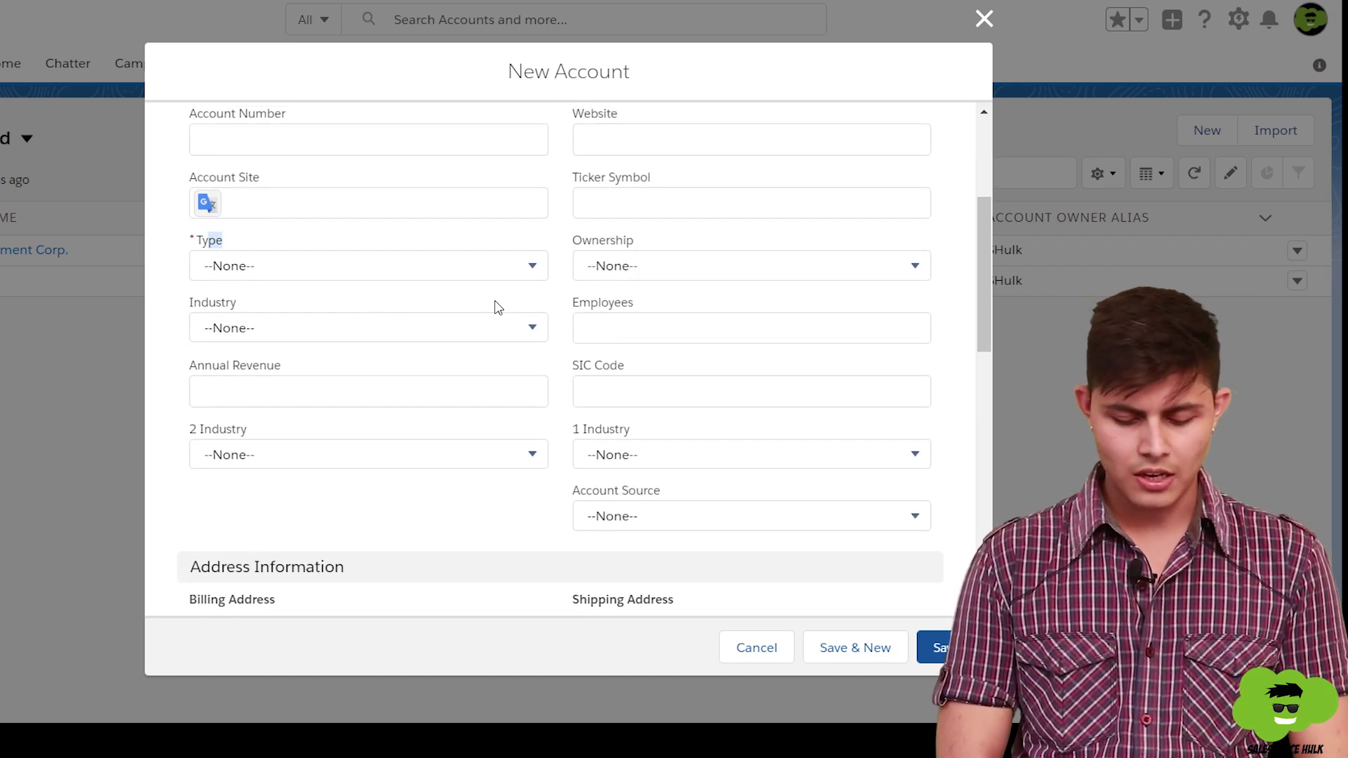
{"action": "scroll", "coordinate": [498, 306], "scroll_direction": "down", "scroll_amount": 3}
{"action": "scroll", "coordinate": [503, 262], "scroll_direction": "down", "scroll_amount": 8}
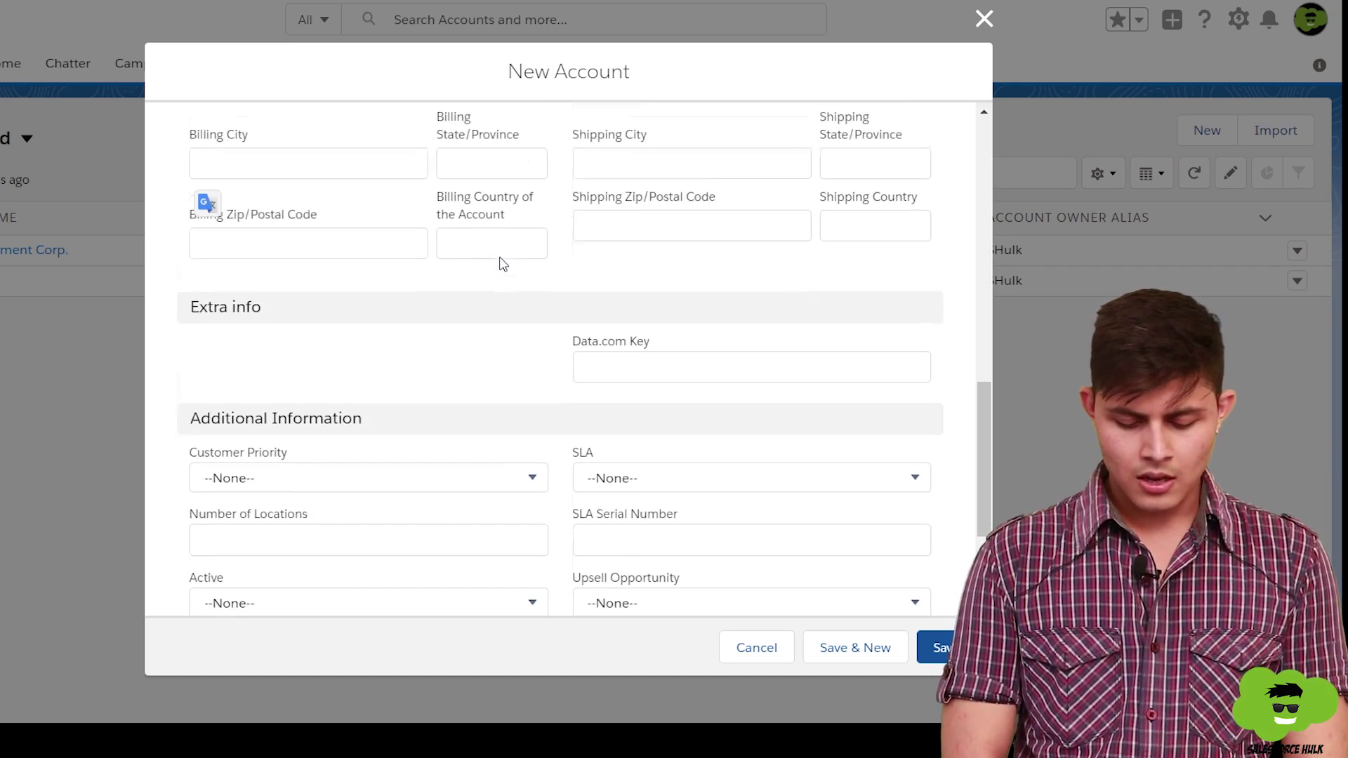
{"action": "left_click_drag", "start_coordinate": [192, 275], "coordinate": [261, 277]}
{"action": "left_click", "coordinate": [485, 306]}
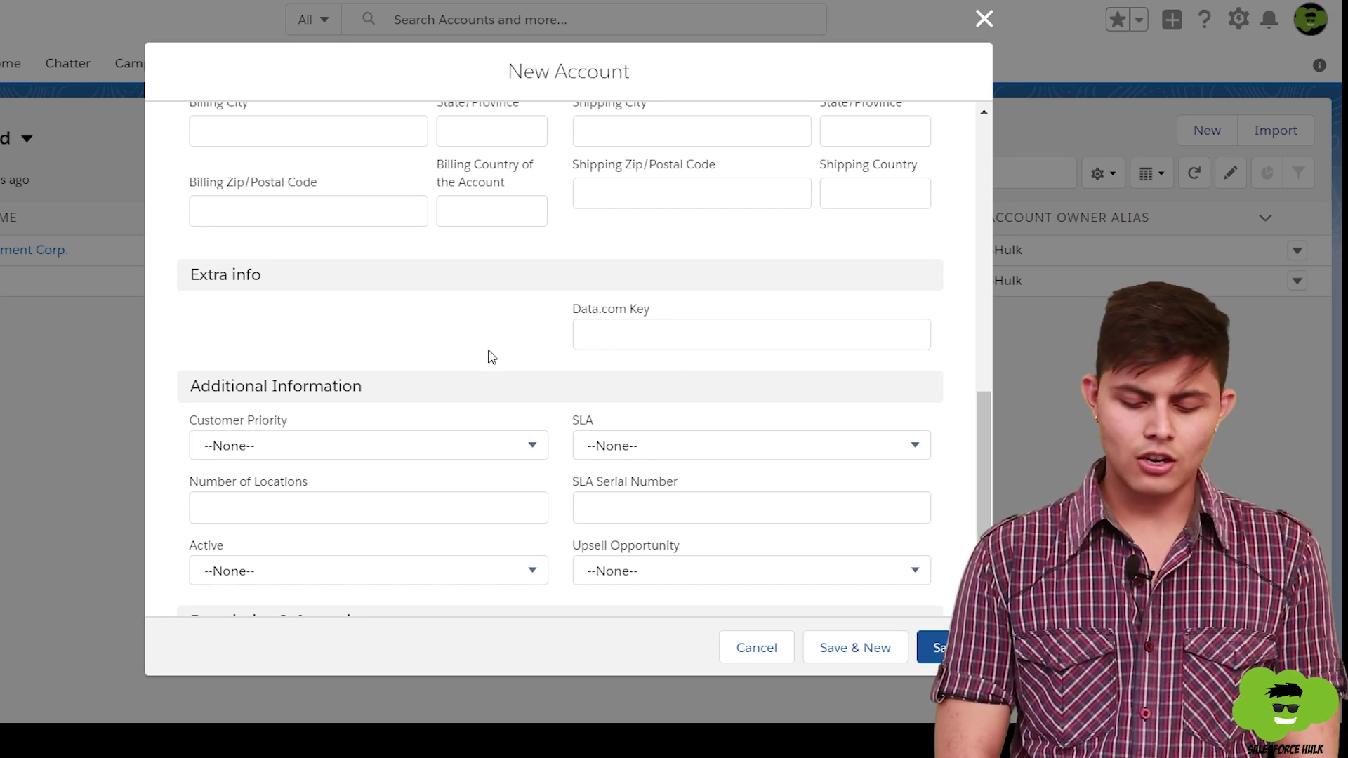
{"action": "scroll", "coordinate": [489, 355], "scroll_direction": "up", "scroll_amount": 15}
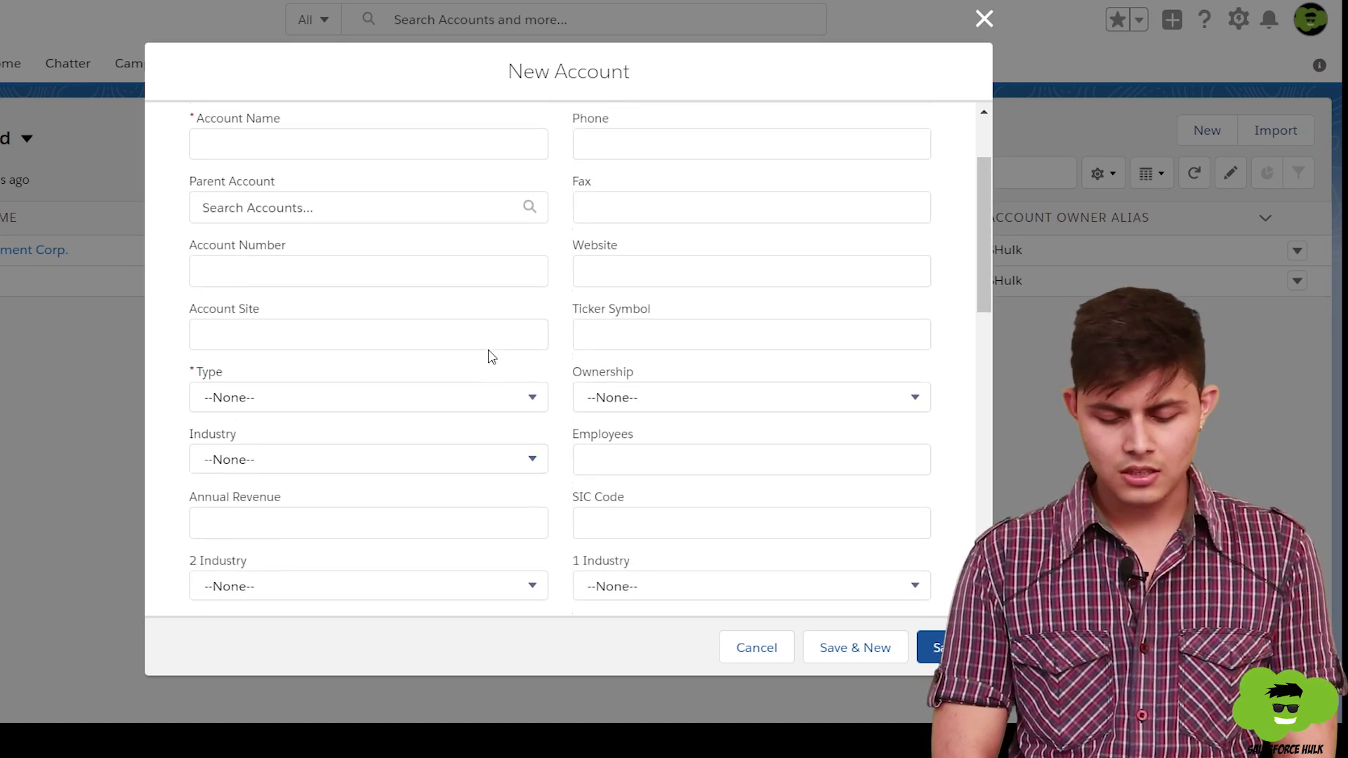
{"action": "left_click", "coordinate": [412, 282]}
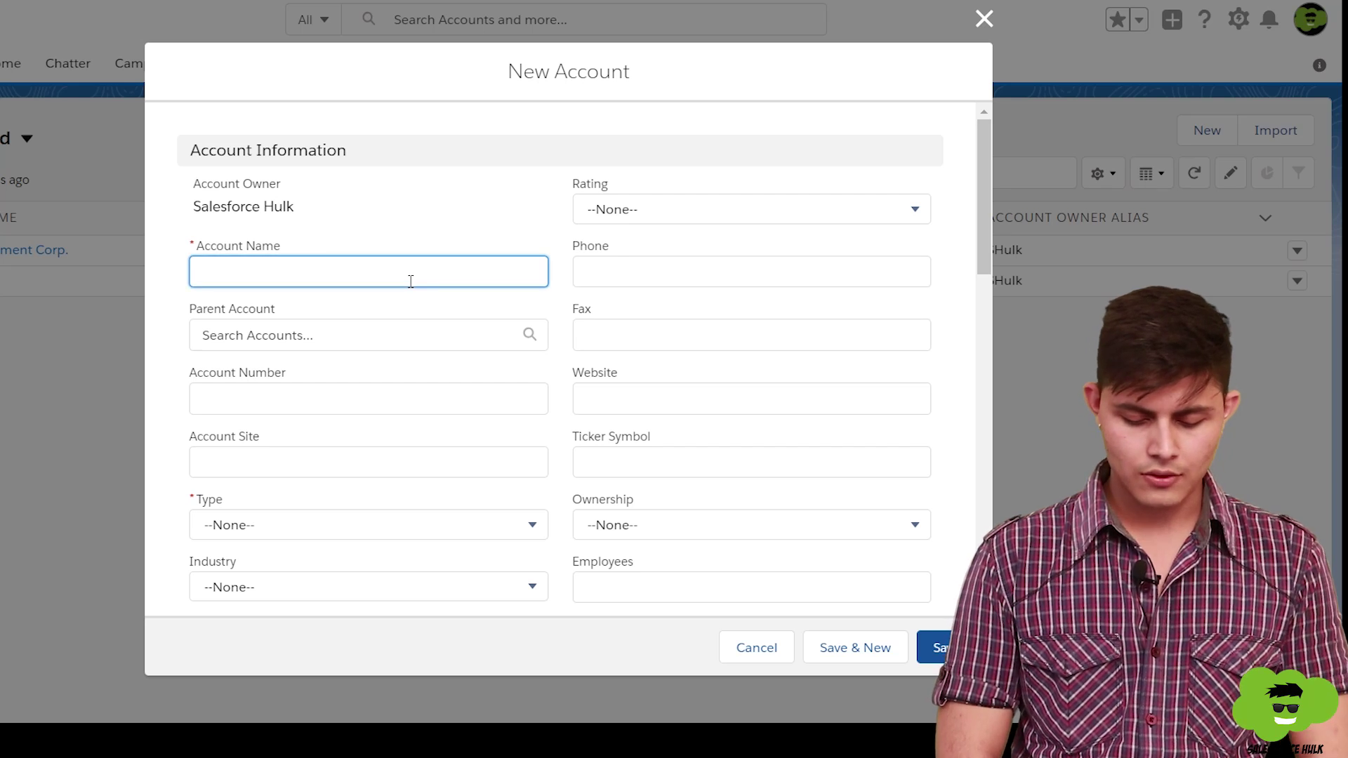
Save a new account named 'Ajdjd' with Type set to Technology Partner
{"action": "type", "text": "Ajdjd"}
{"action": "key", "text": "Tab"}
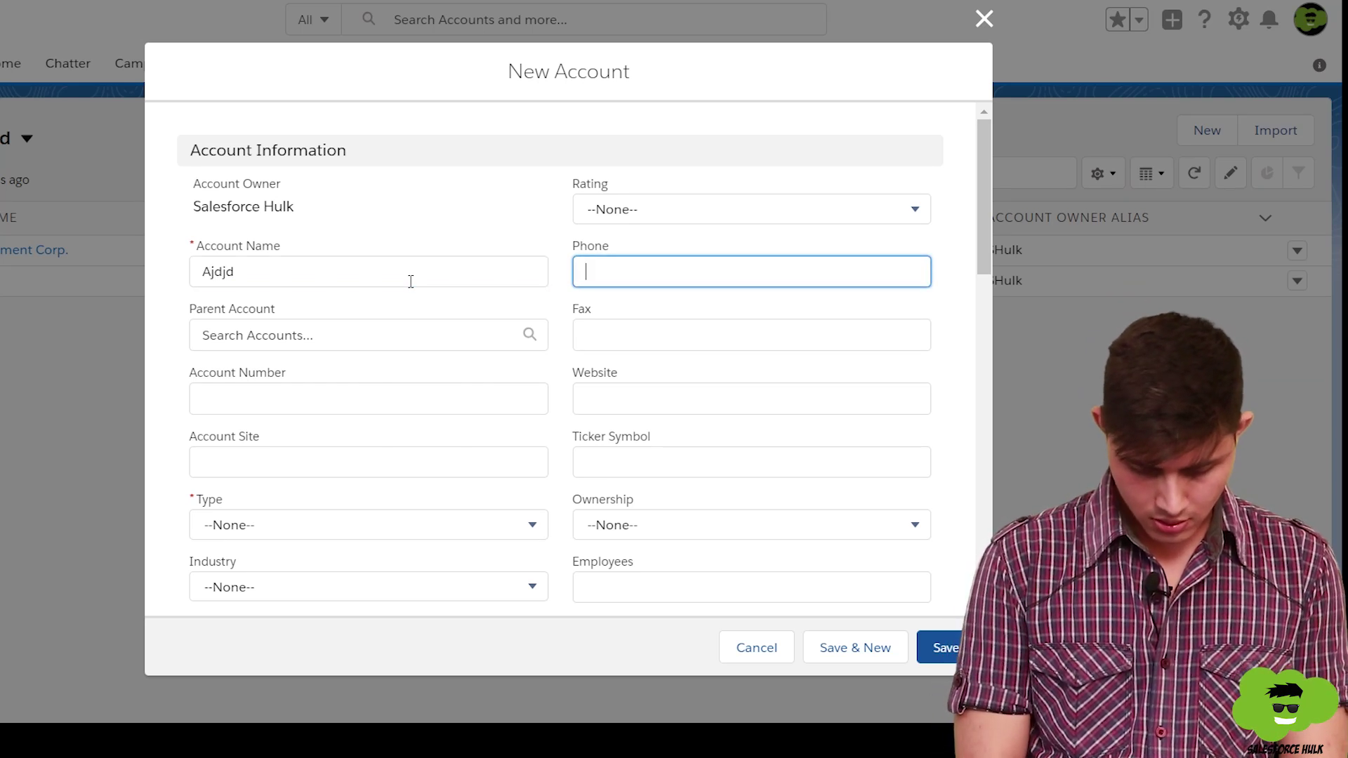
{"action": "left_click", "coordinate": [322, 523]}
{"action": "left_click", "coordinate": [325, 477]}
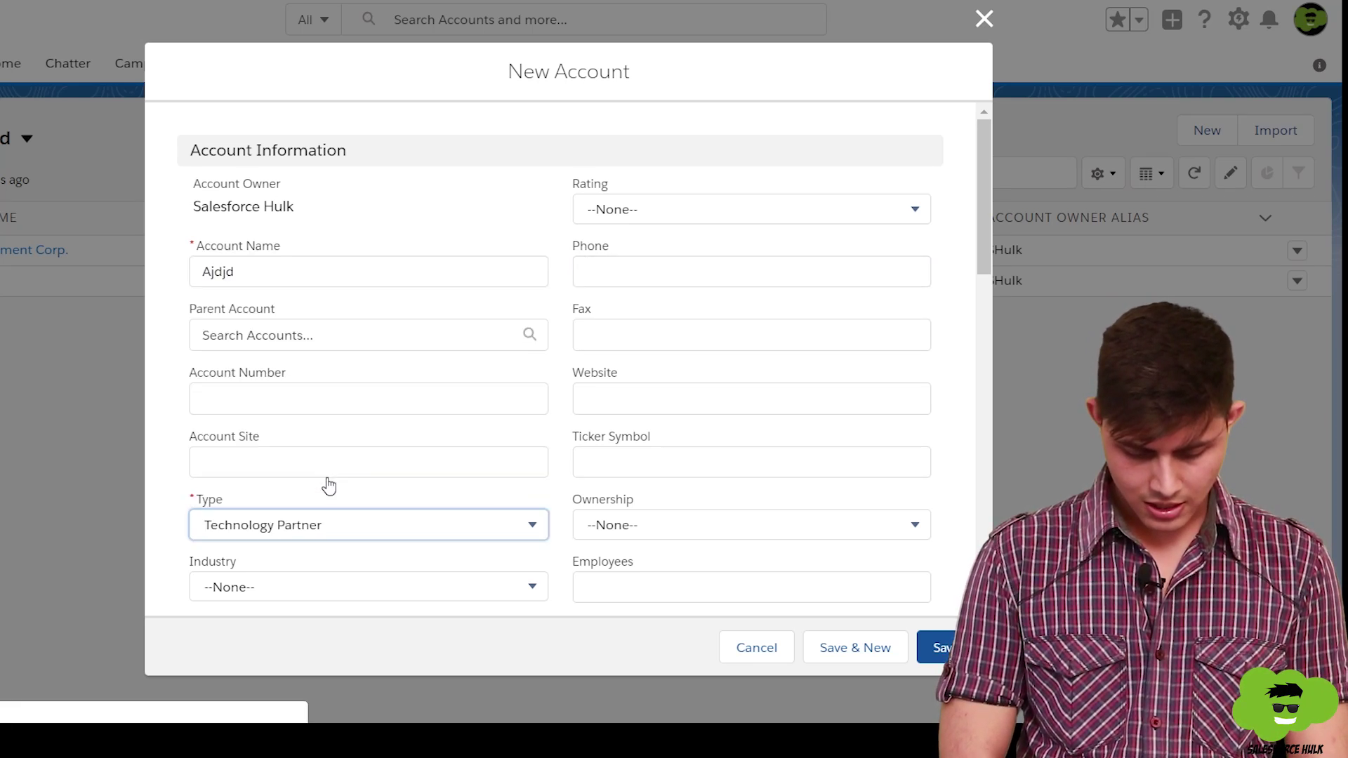
{"action": "scroll", "coordinate": [330, 472], "scroll_direction": "down", "scroll_amount": 6}
{"action": "left_click", "coordinate": [943, 649]}
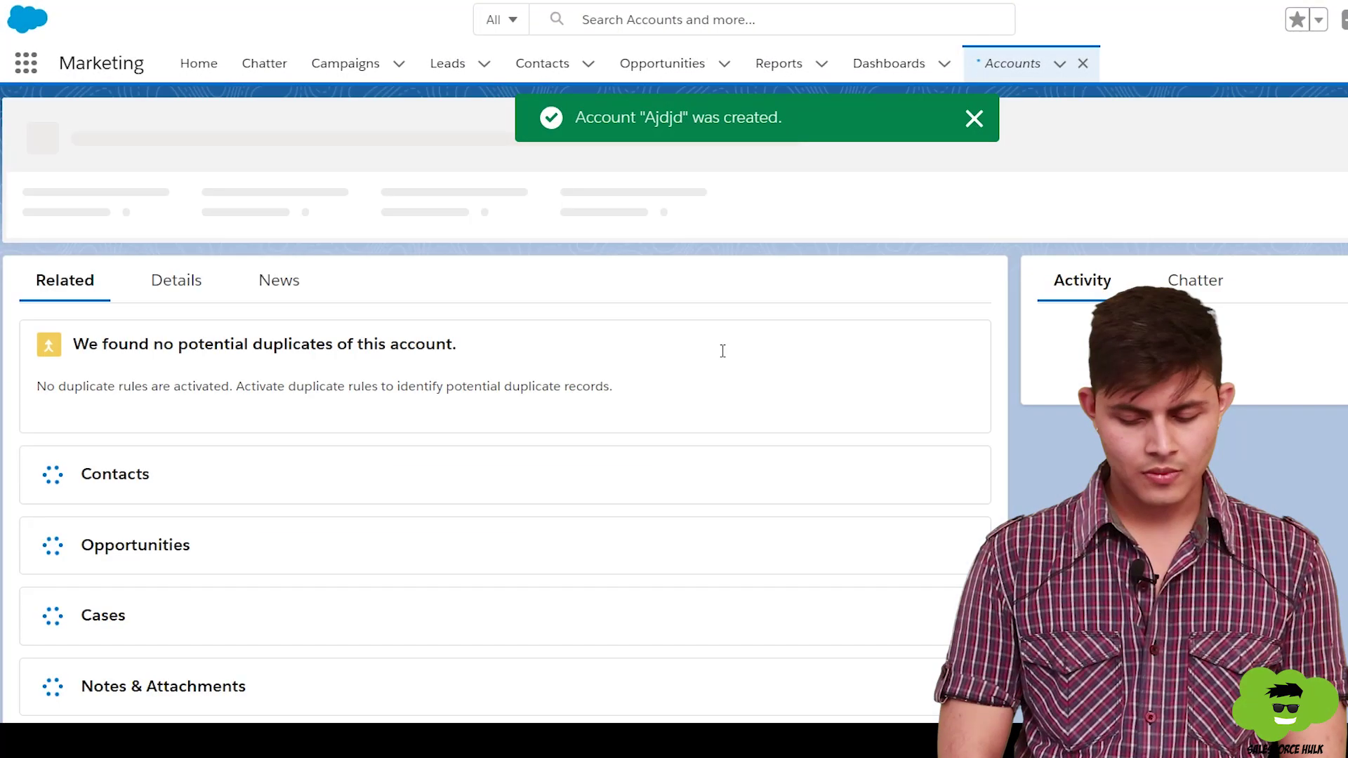
Show the Ajdjd account's Details tab and scroll through its fields down to Extra info
{"action": "scroll", "coordinate": [260, 592], "scroll_direction": "down", "scroll_amount": 1}
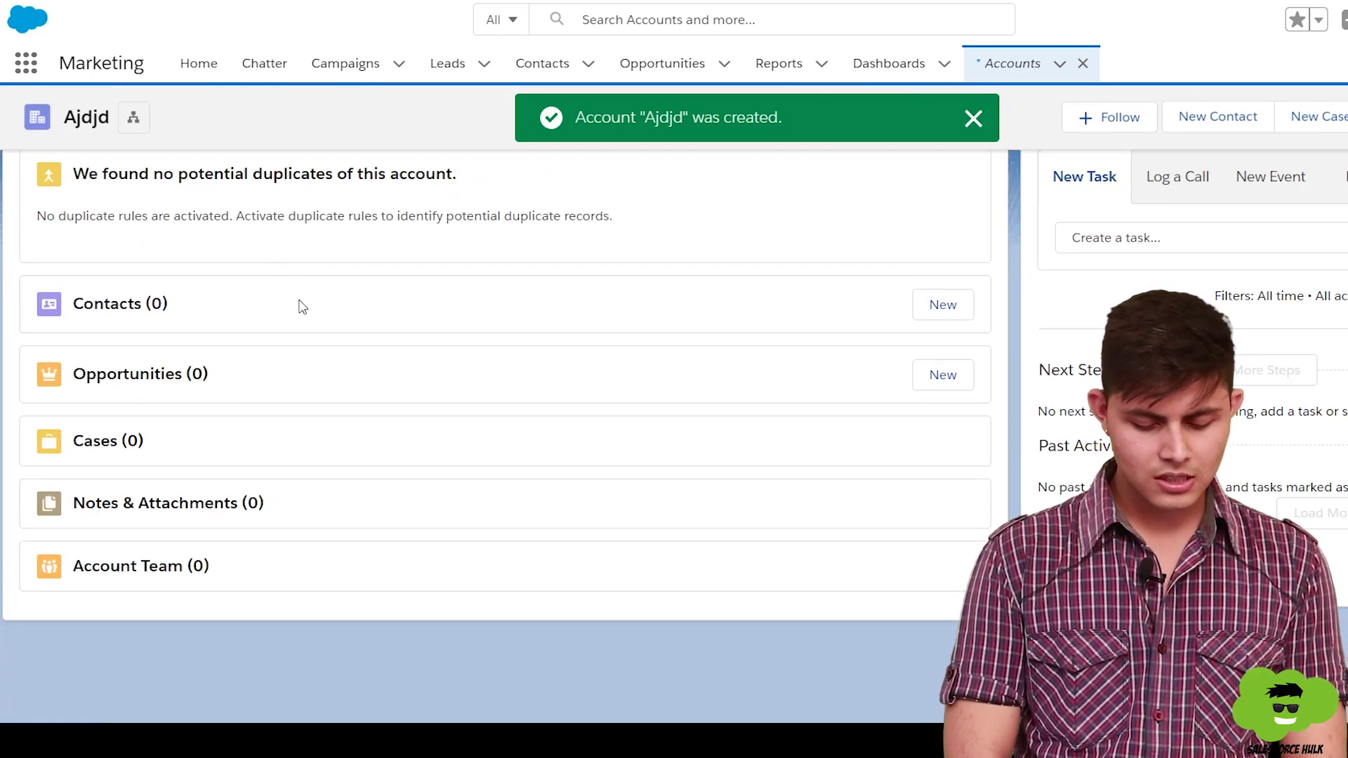
{"action": "scroll", "coordinate": [342, 531], "scroll_direction": "up", "scroll_amount": 1}
{"action": "scroll", "coordinate": [343, 530], "scroll_direction": "down", "scroll_amount": 2}
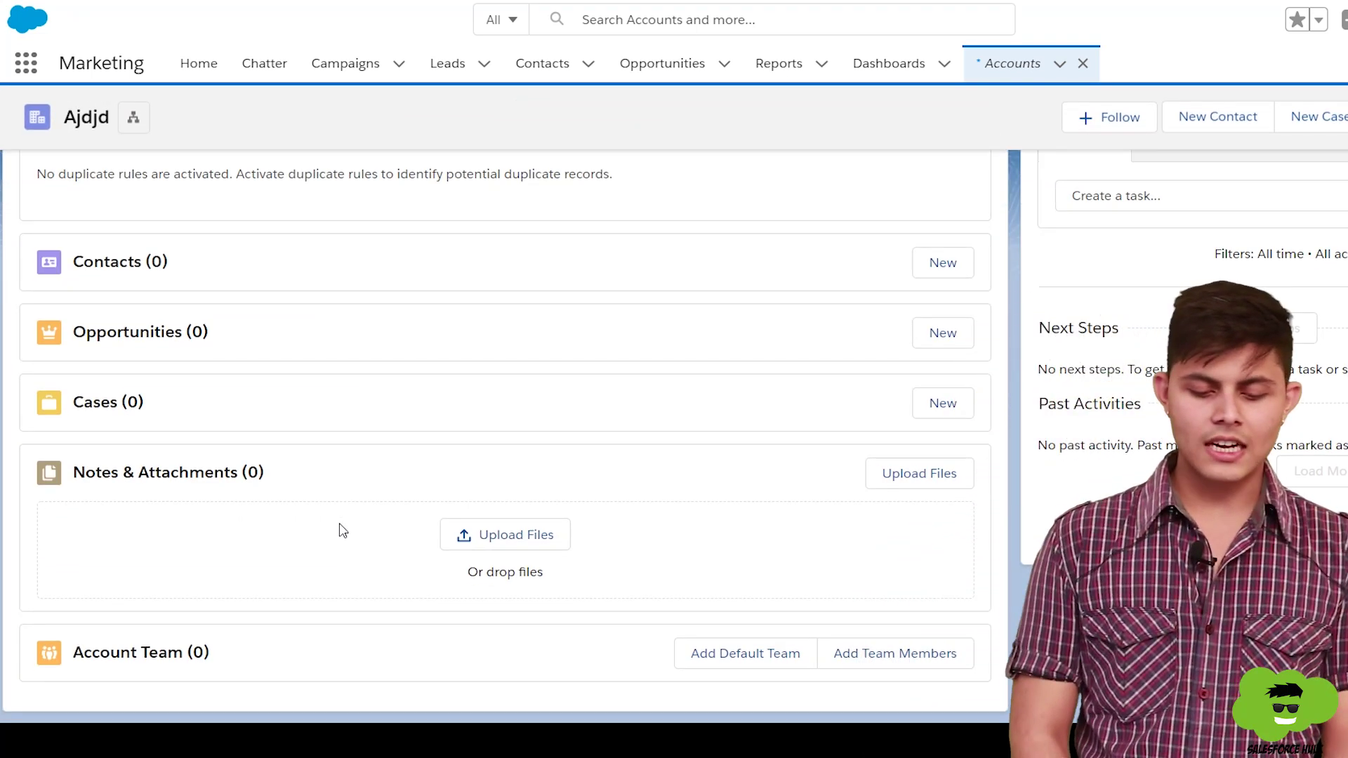
{"action": "scroll", "coordinate": [343, 530], "scroll_direction": "up", "scroll_amount": 3}
{"action": "left_click", "coordinate": [187, 290]}
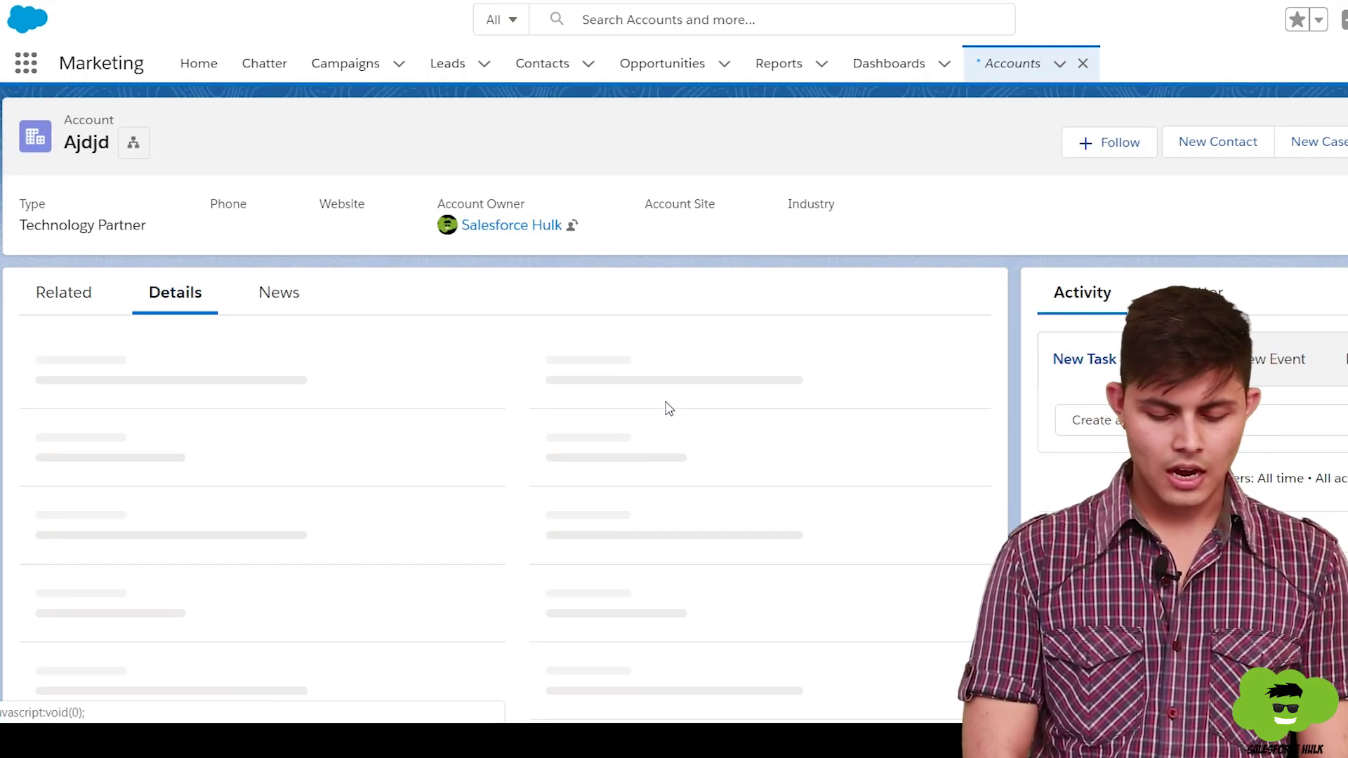
{"action": "scroll", "coordinate": [667, 406], "scroll_direction": "down", "scroll_amount": 3}
{"action": "scroll", "coordinate": [667, 407], "scroll_direction": "down", "scroll_amount": 5}
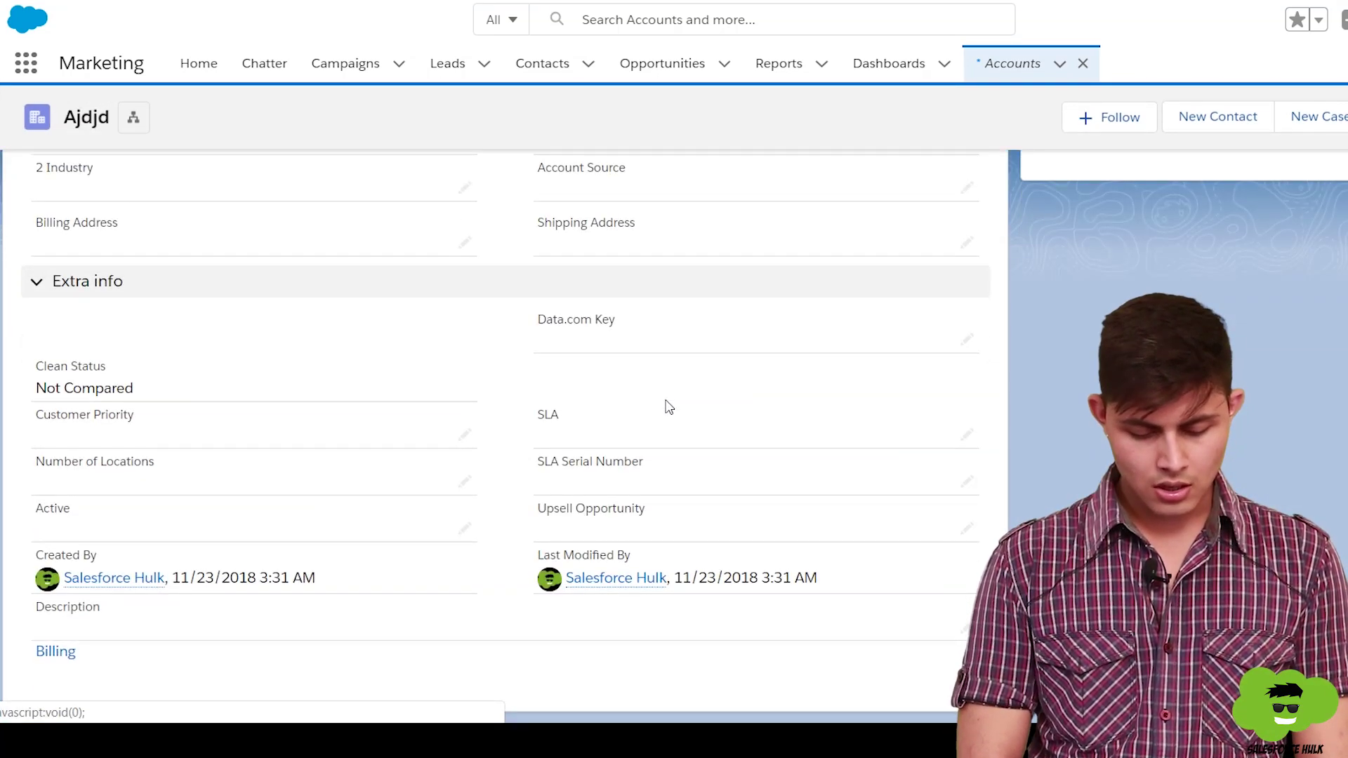
{"action": "scroll", "coordinate": [877, 450], "scroll_direction": "up", "scroll_amount": 10}
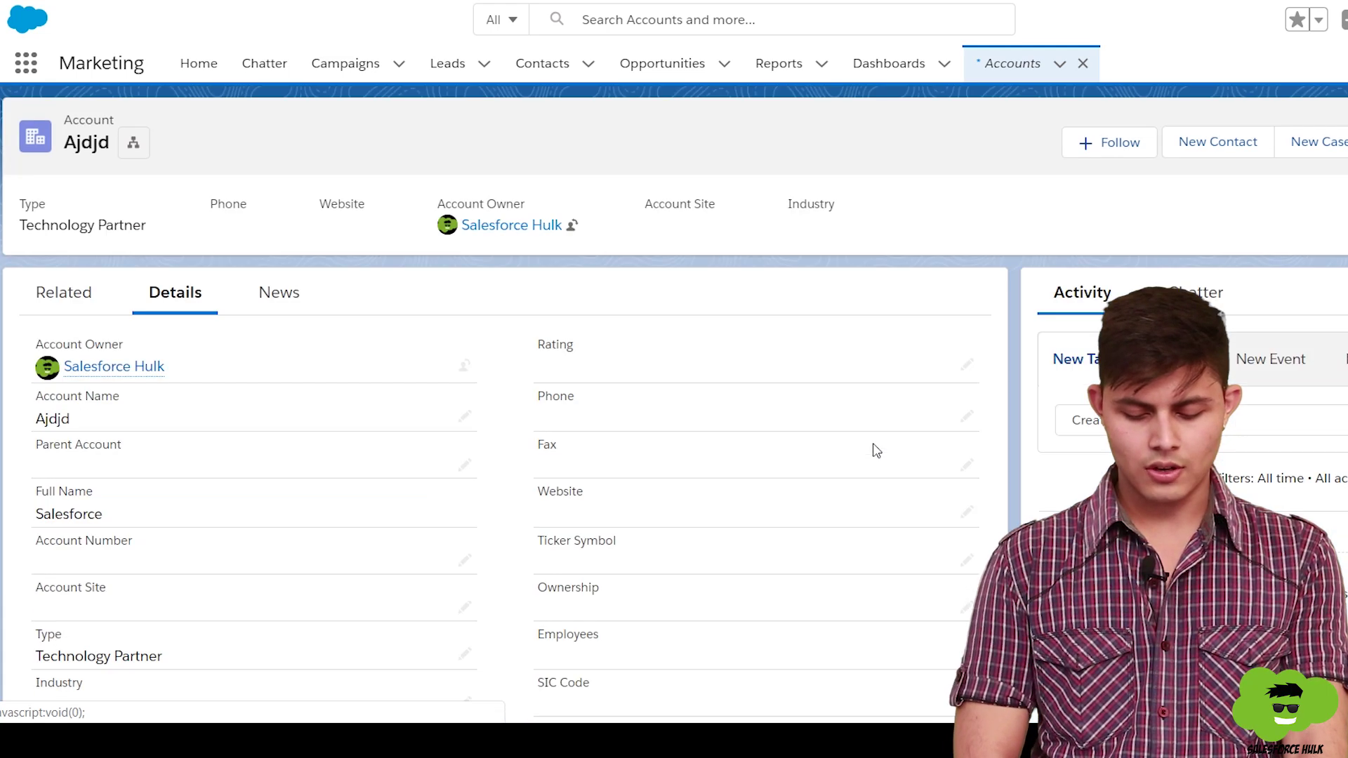